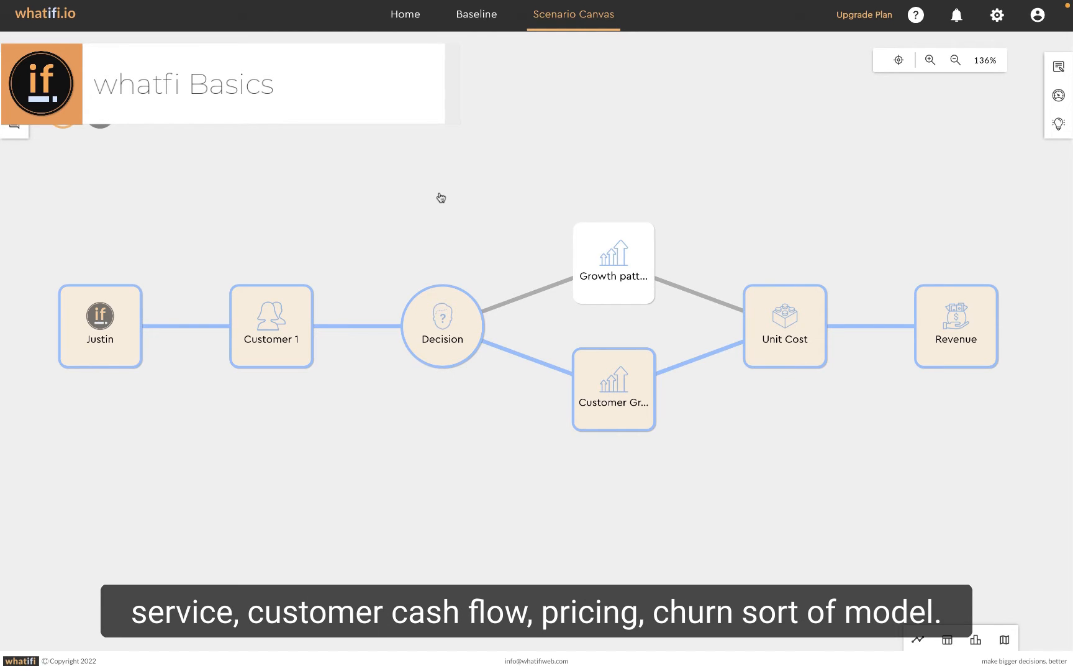
left_click_drag(441, 197, 438, 216)
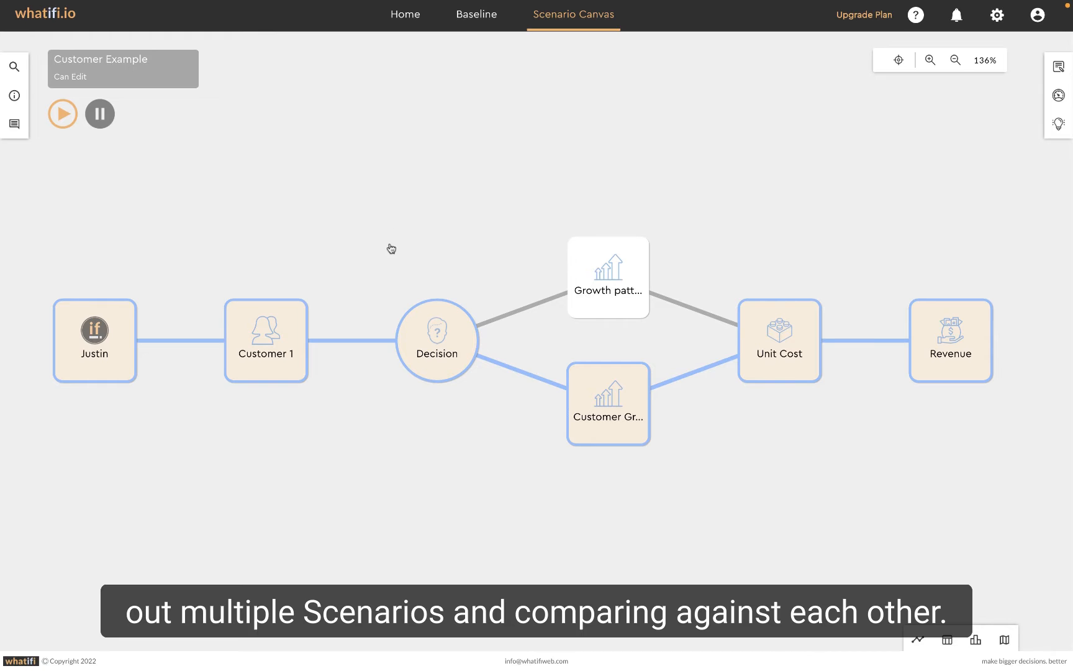
mouse_move(388, 247)
left_mouse_down()
mouse_move(417, 249)
mouse_move(401, 249)
left_mouse_up()
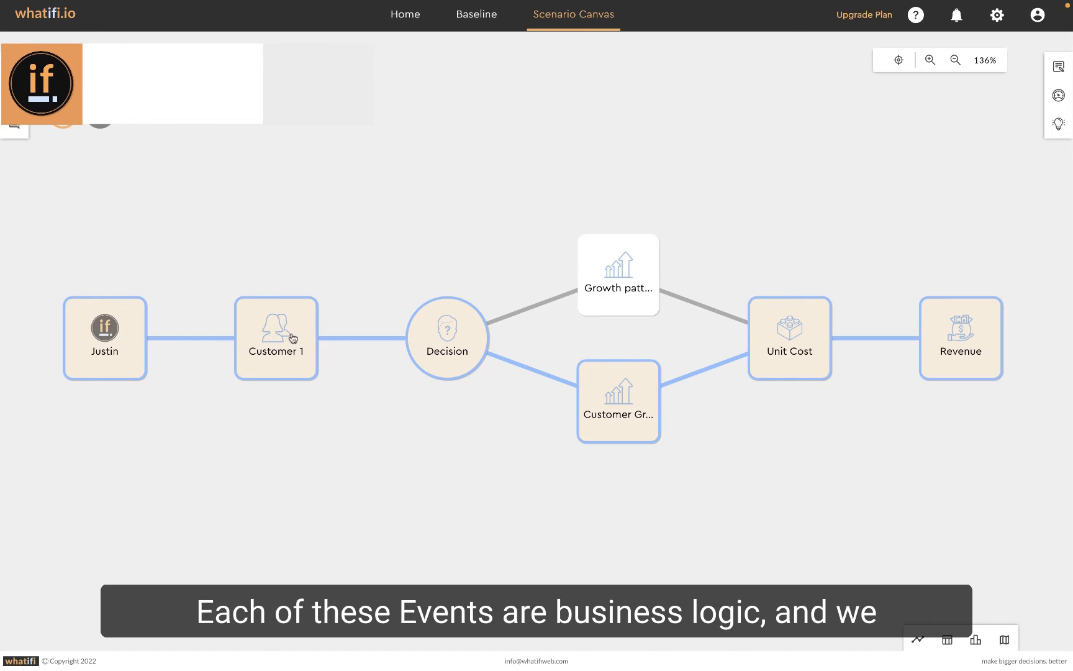
Step: Browse the event library's Basic Events and SMB Basic Module categories, and close the library without adding an event
left_click(363, 338)
left_click(388, 339)
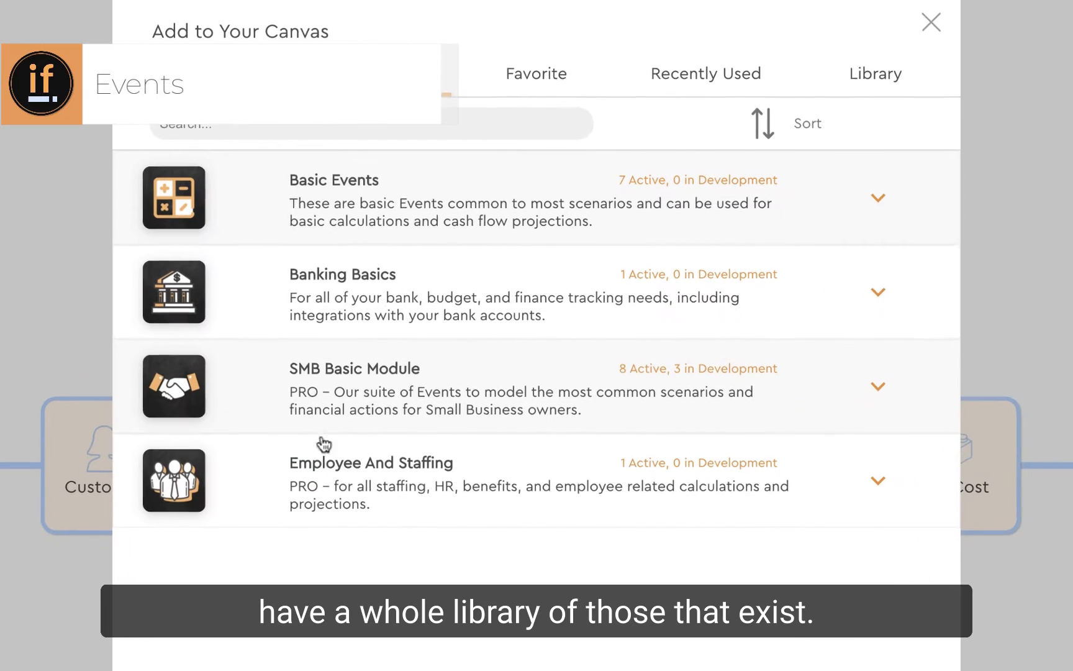
left_click(430, 208)
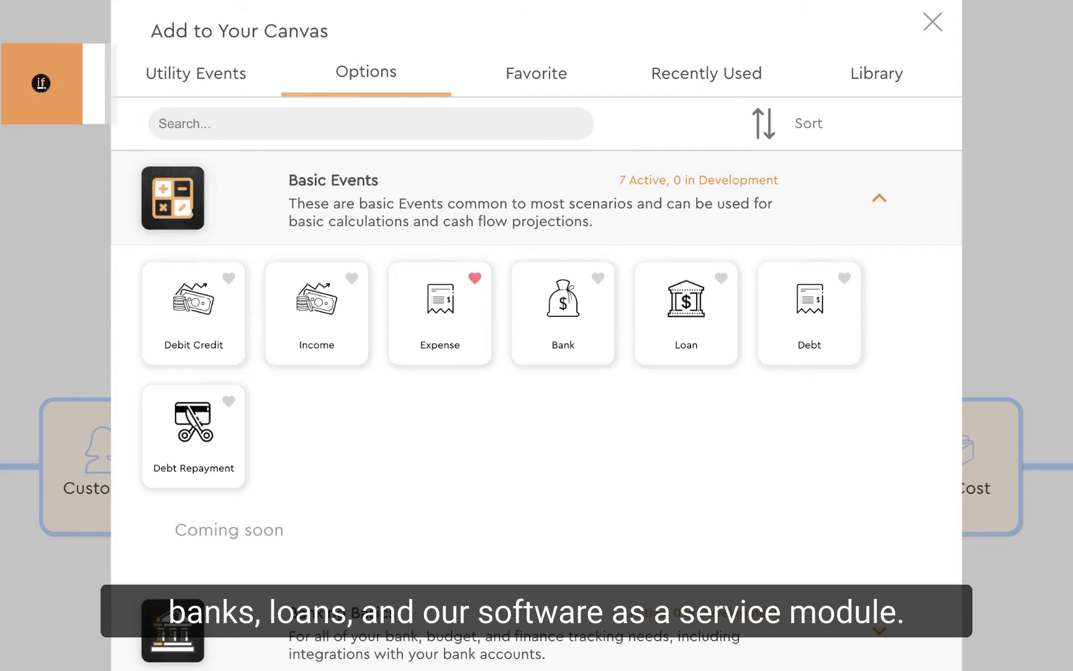
scroll(293, 507, "down", 7)
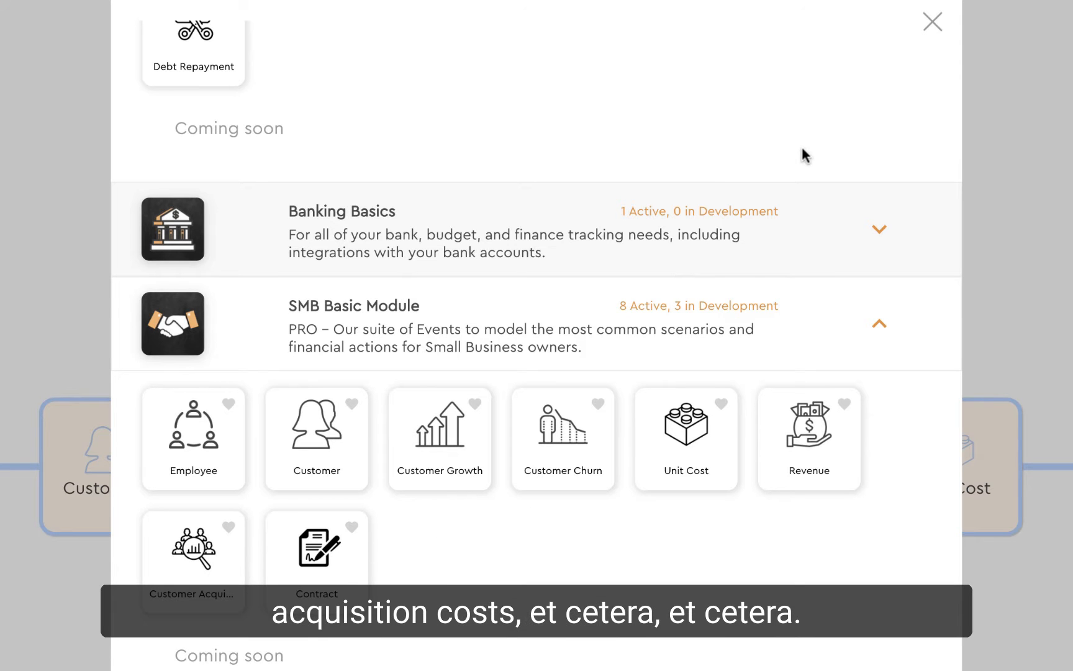
left_click(933, 25)
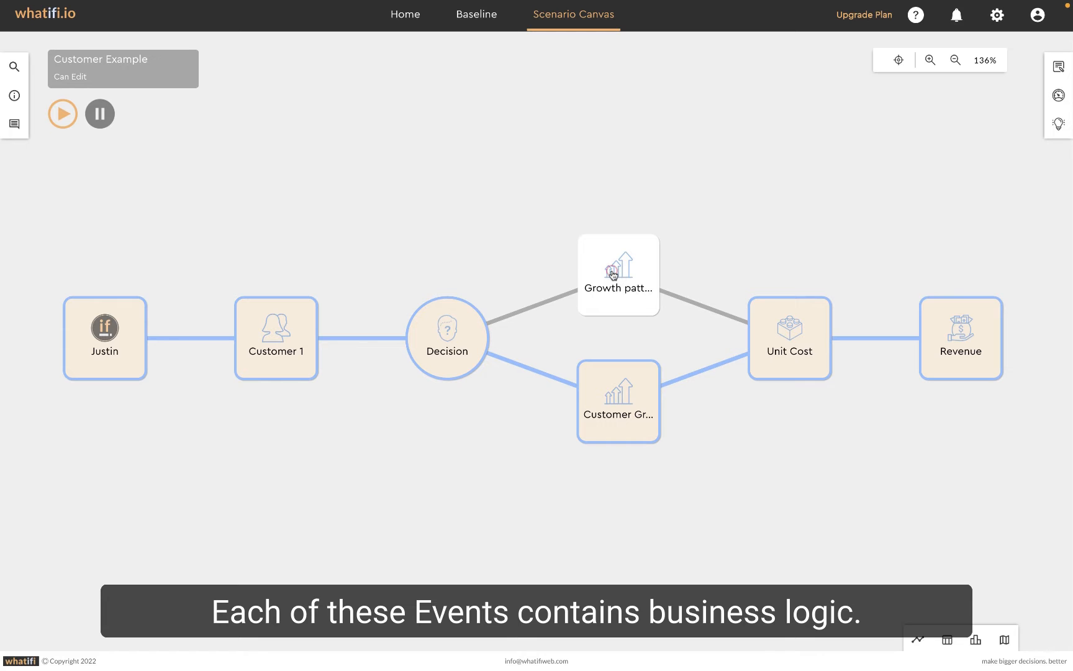
Step: Open the Customer 1 event's settings for review
mouse_move(655, 260)
left_click(263, 336)
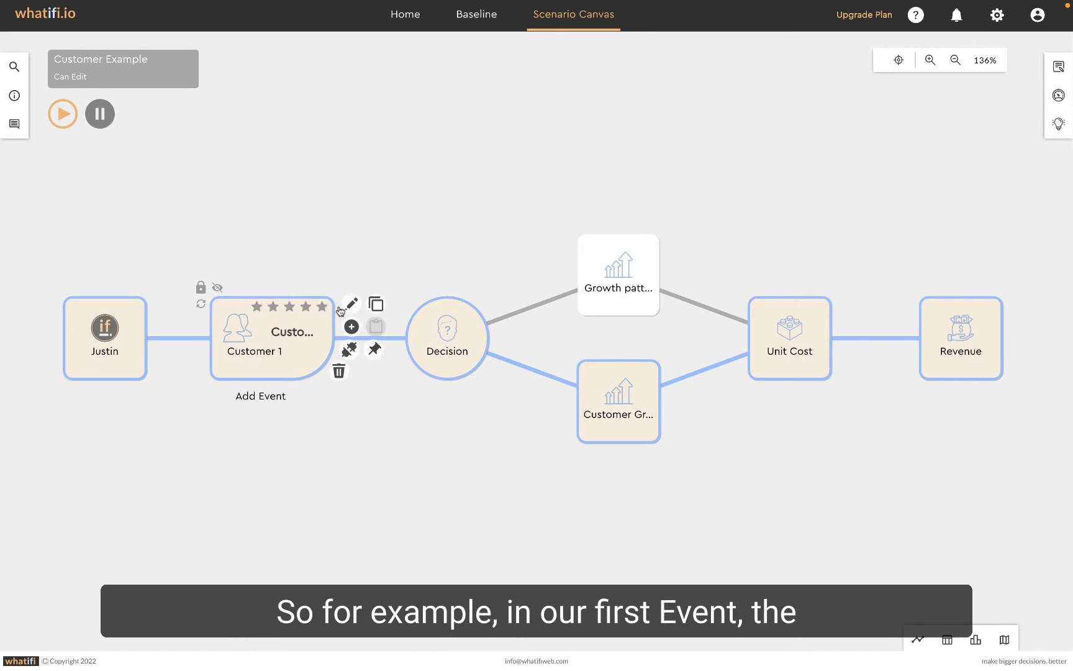
left_click(351, 303)
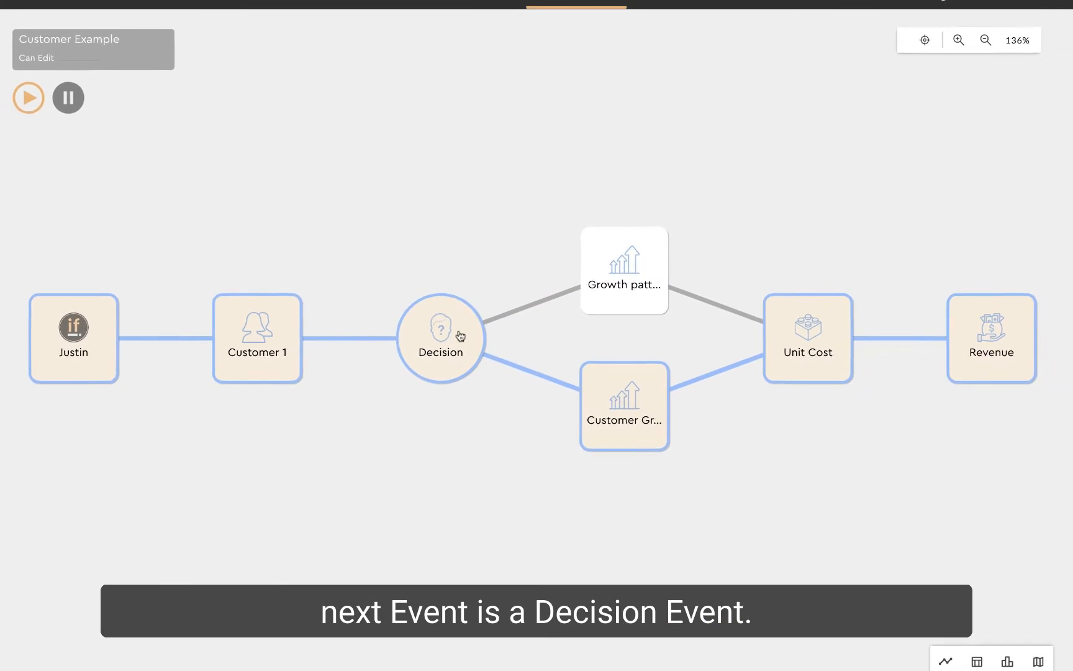
Step: Open the Growth pattern 1 event and try a constant monthly growth rate of 10%
mouse_move(624, 276)
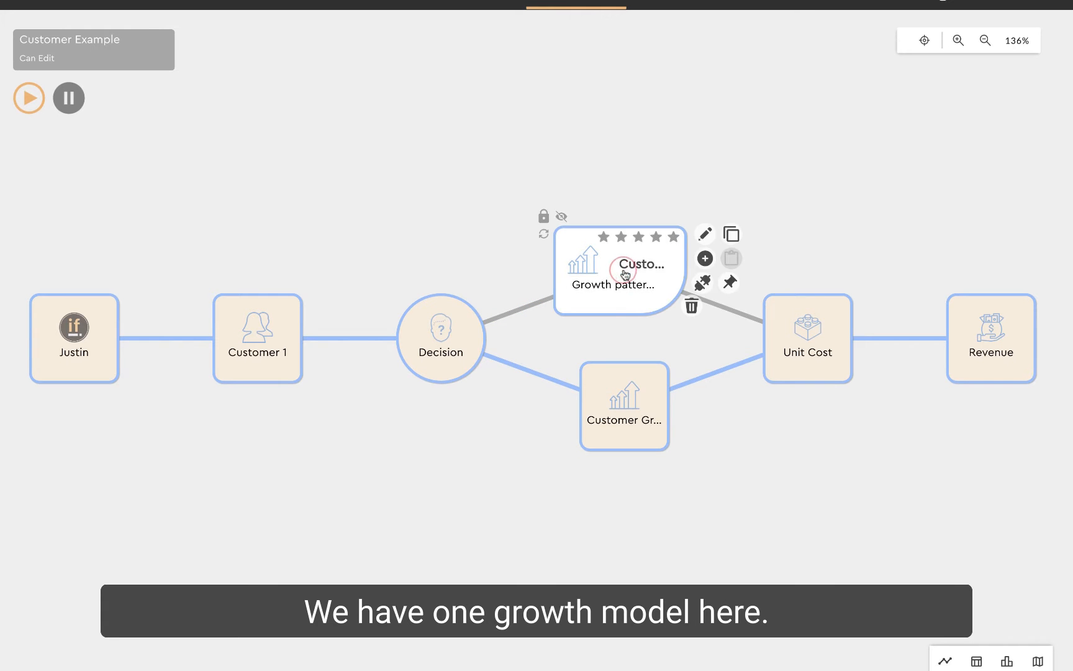
left_click(705, 235)
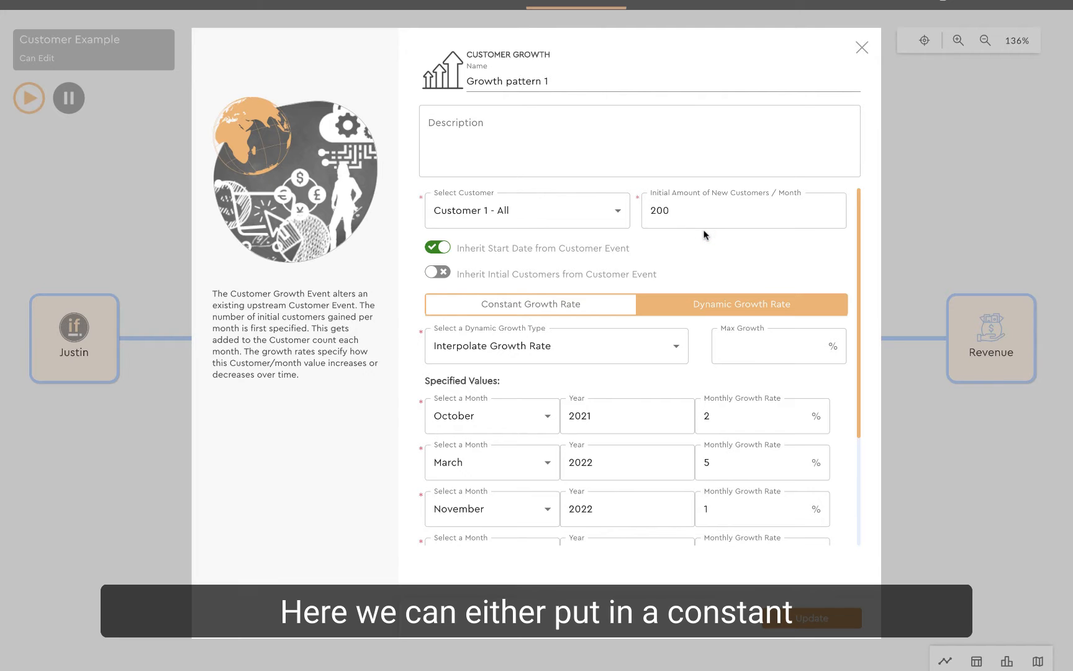
left_click(512, 305)
left_click(492, 348)
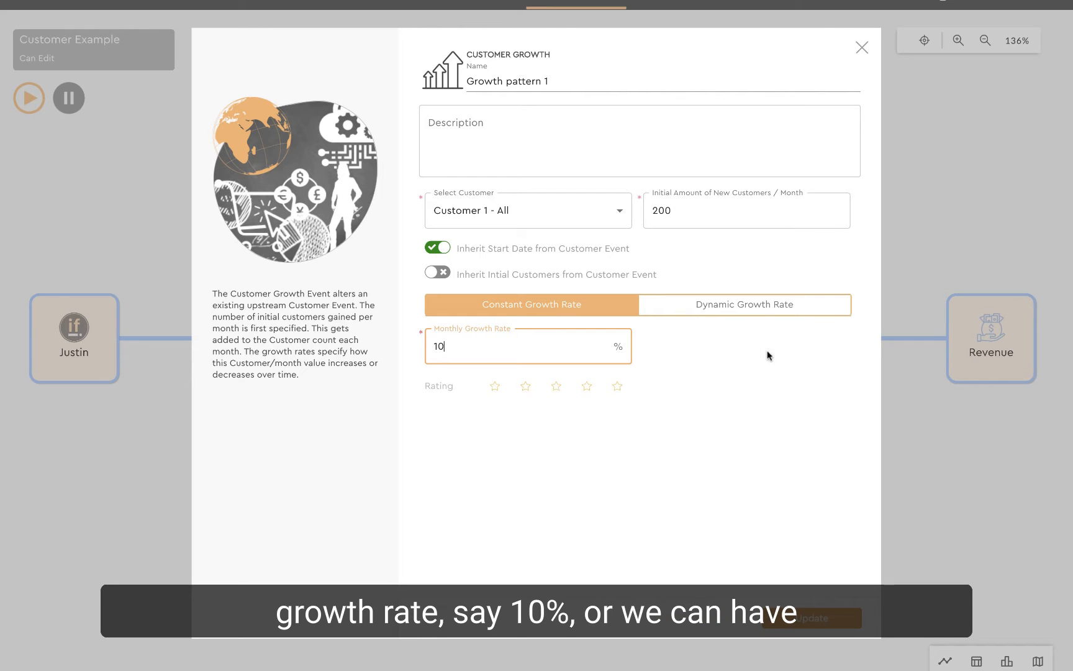
Step: Return Growth pattern 1 to the dynamic growth rate, review its specified monthly values, and close the event without updating
left_click(735, 304)
scroll(660, 435, "down", 1)
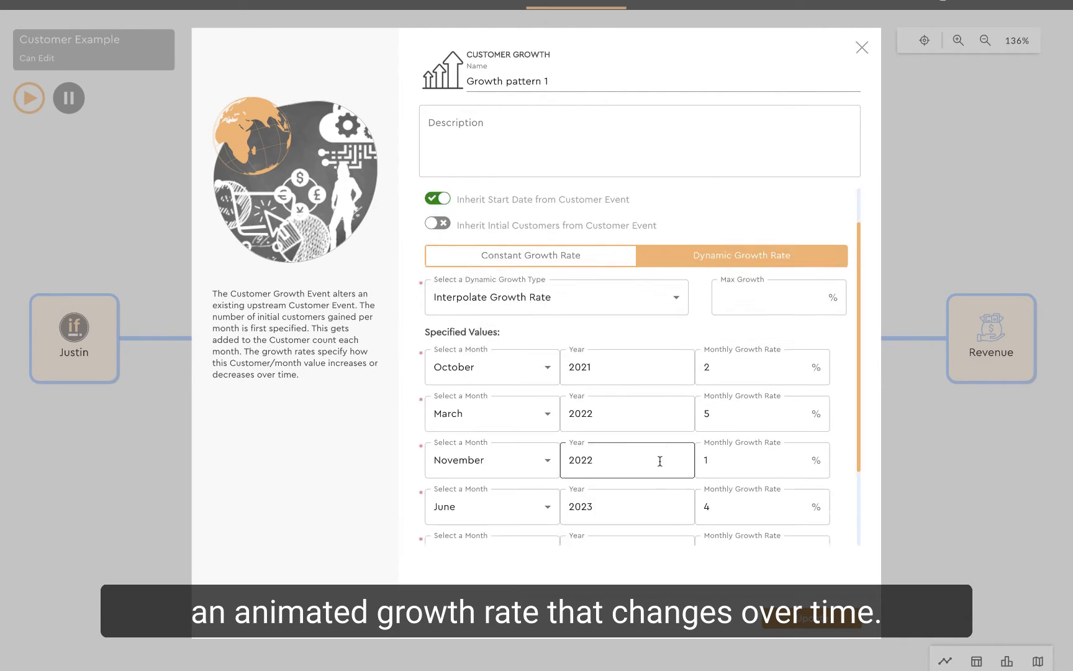
scroll(660, 461, "down", 2)
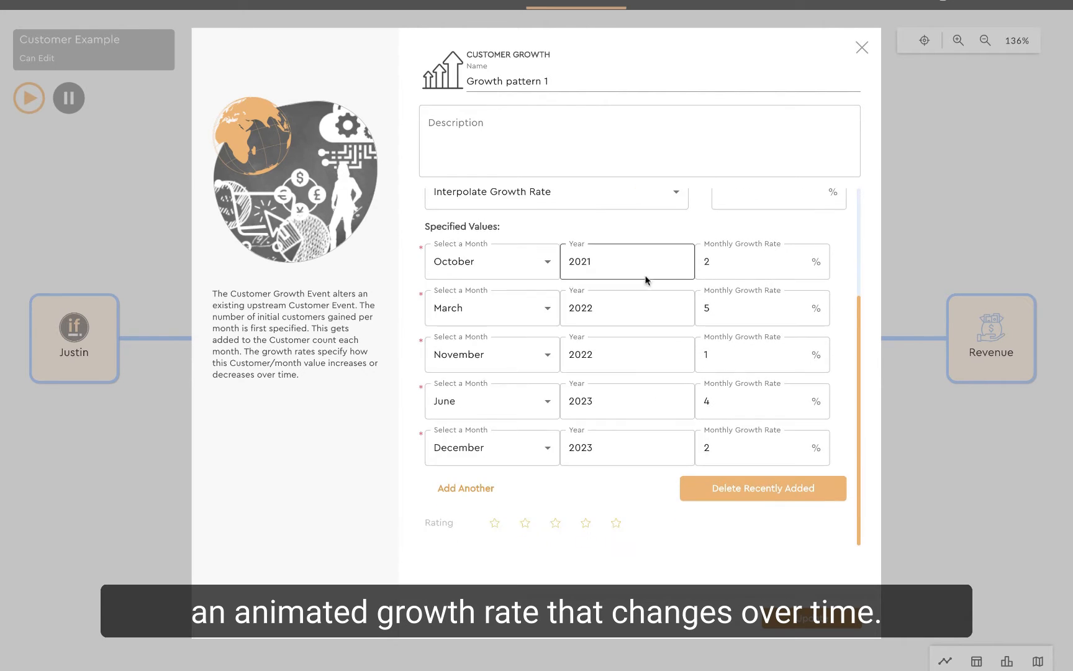
left_click(863, 49)
Step: Review the growth settings of the Customer Growth event on the parallel thread and close it
left_click(616, 415)
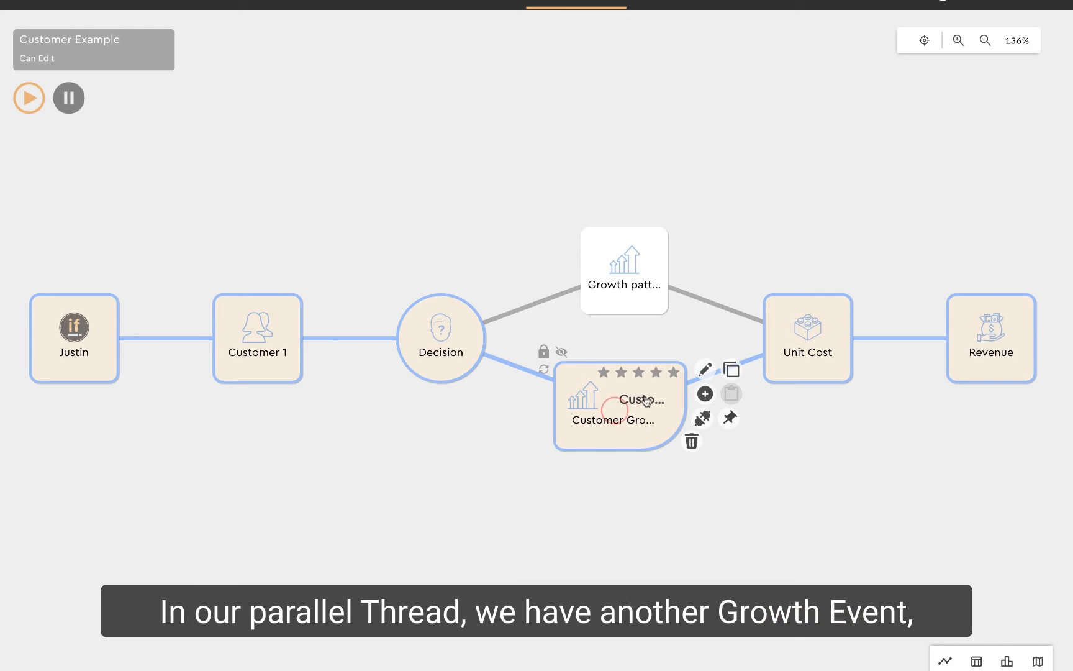
left_click(706, 369)
scroll(737, 455, "down", 2)
scroll(737, 455, "up", 2)
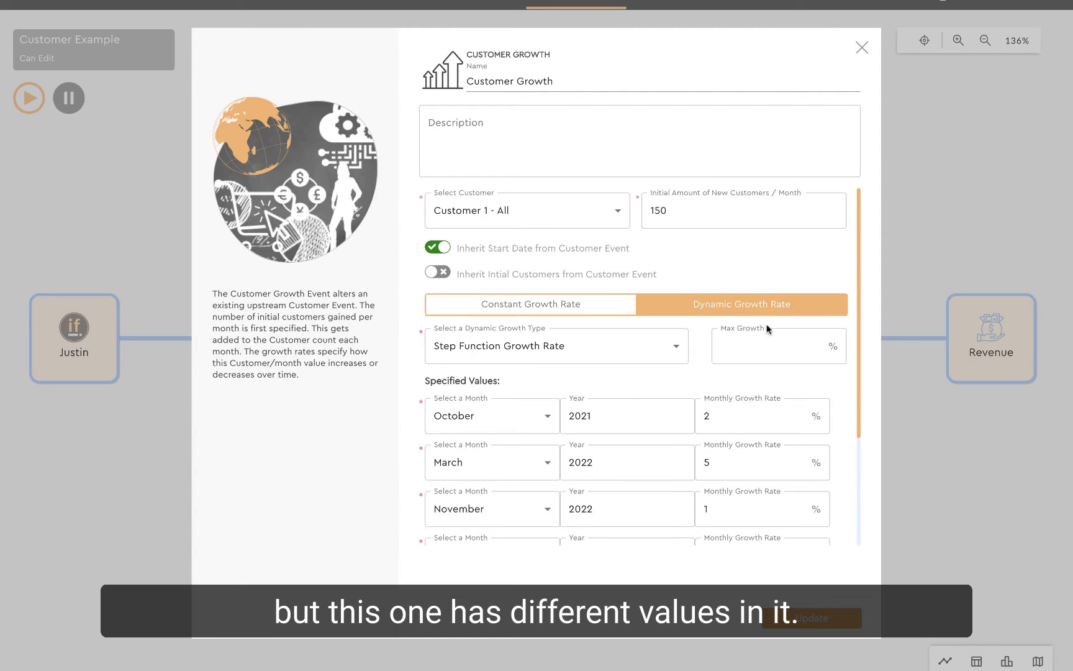
left_click(862, 48)
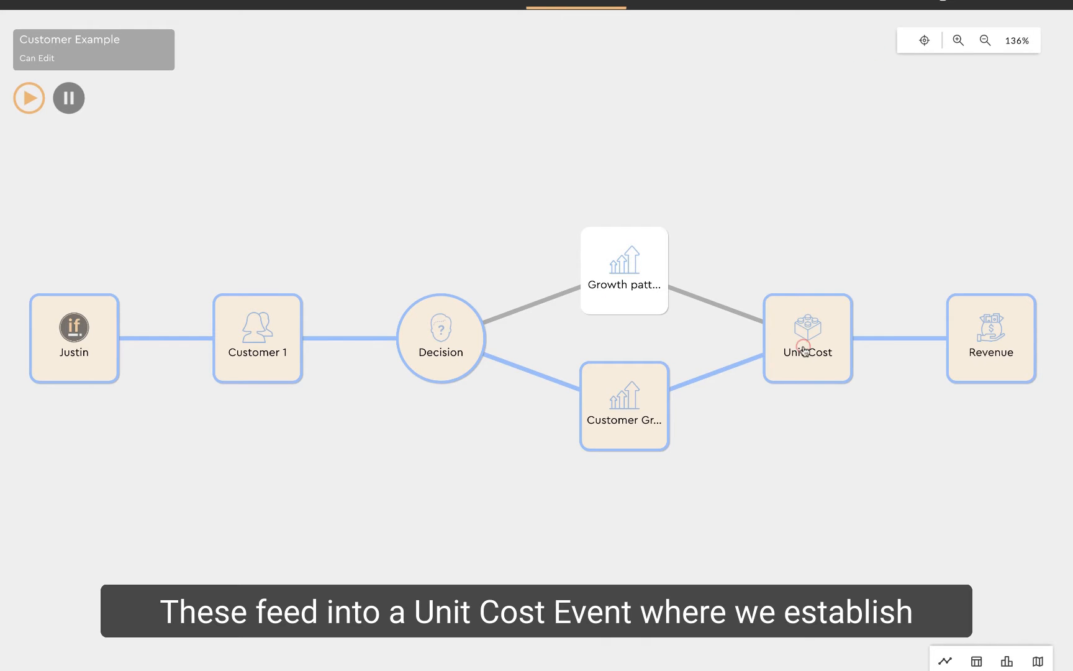
Step: Review the pricing, cost of goods sold and margin settings of the Unit Cost event and close it
left_click(801, 346)
left_click(886, 301)
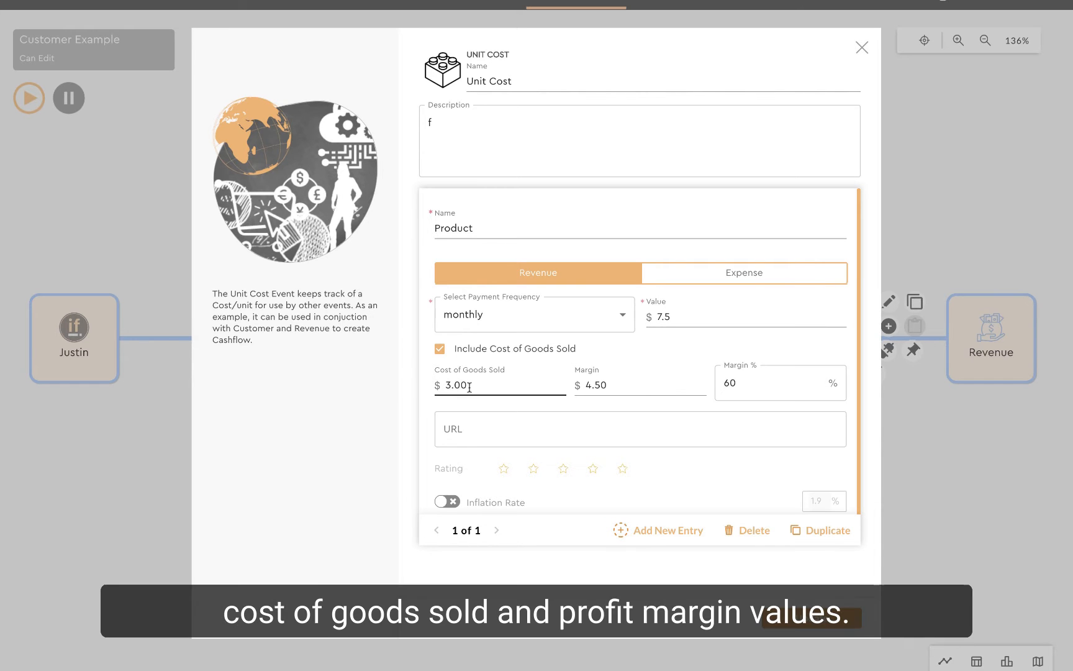
left_click(867, 46)
Step: Review which customer and unit cost the Revenue event combines and close it
left_click(979, 328)
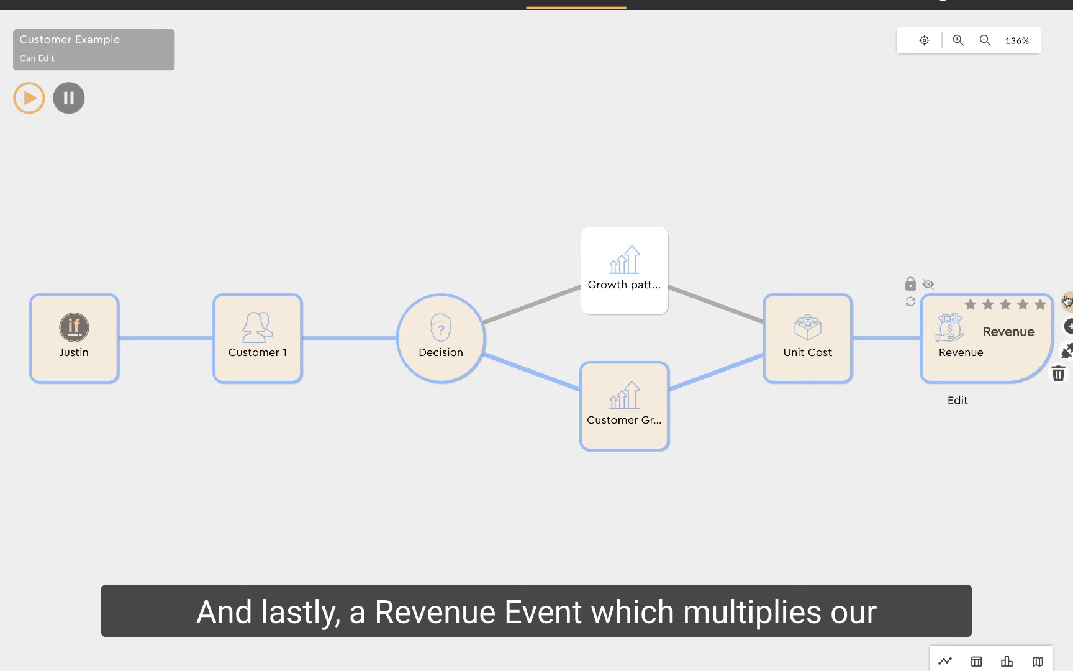
left_click(1066, 301)
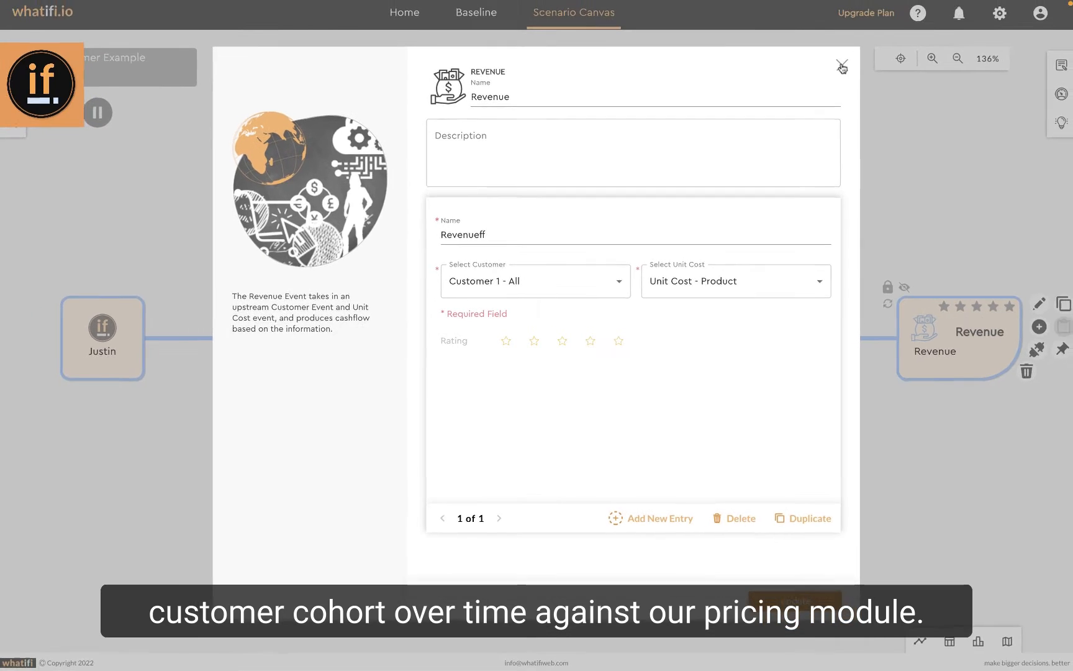
left_click(842, 66)
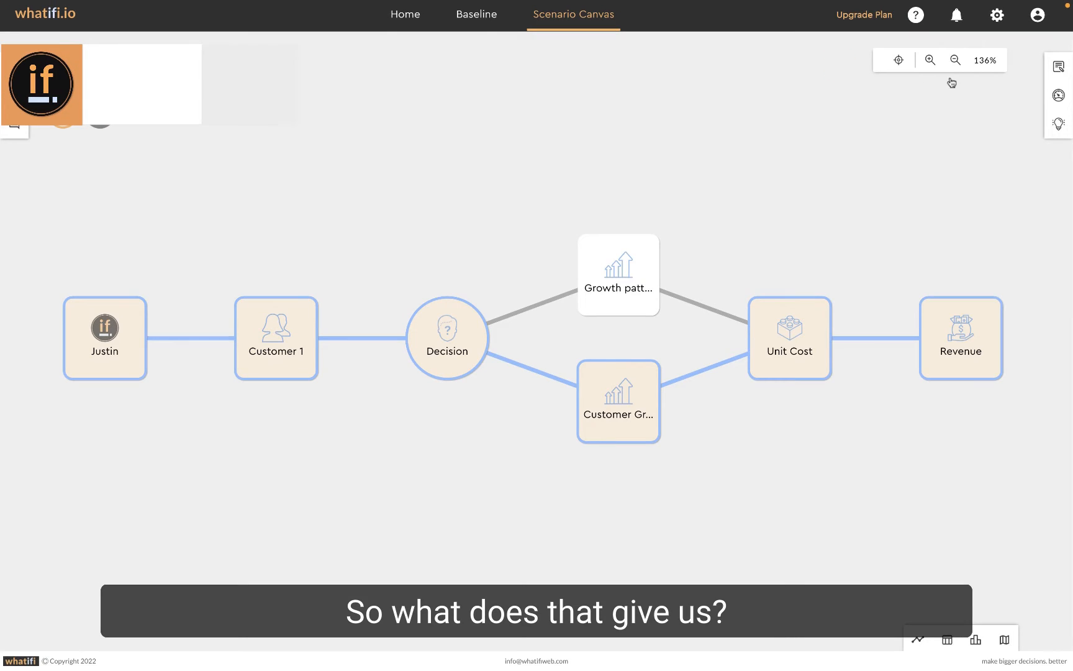
Step: Show the Decision Engine's scenario threads and highlight the path of Scenario Thread 1 on the canvas
left_click(1061, 93)
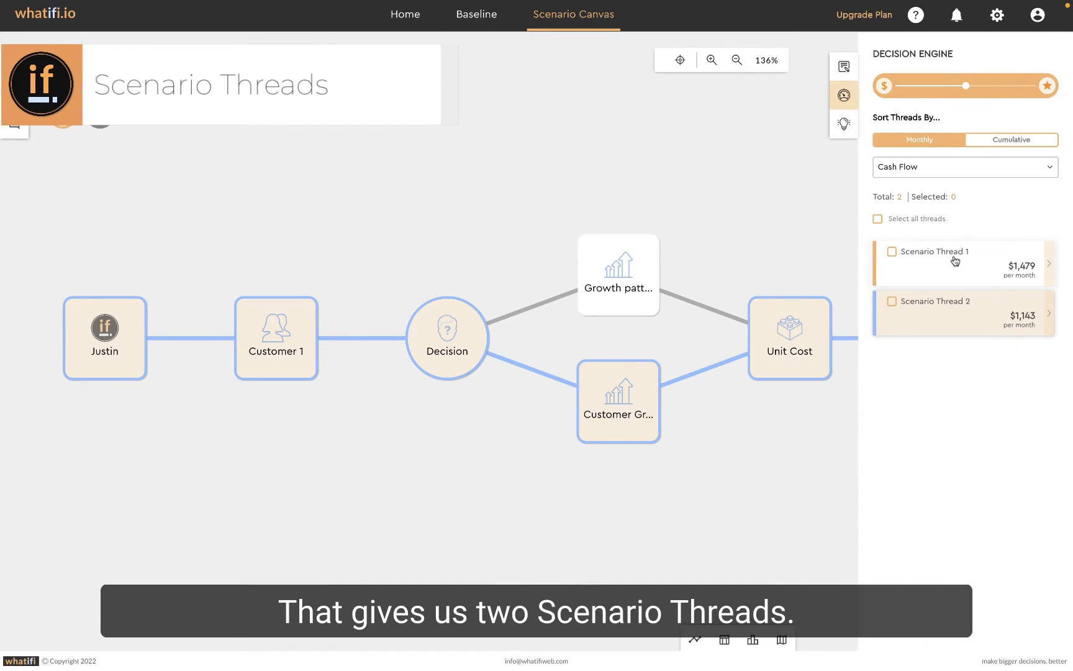
left_click(955, 259)
left_click(936, 304)
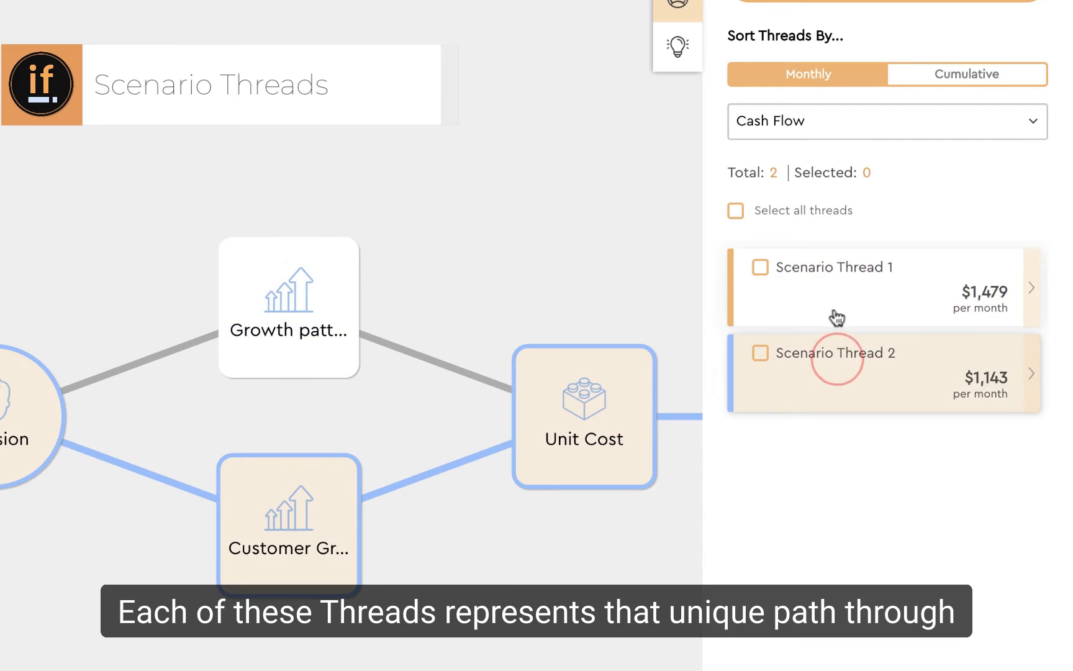
left_click(835, 292)
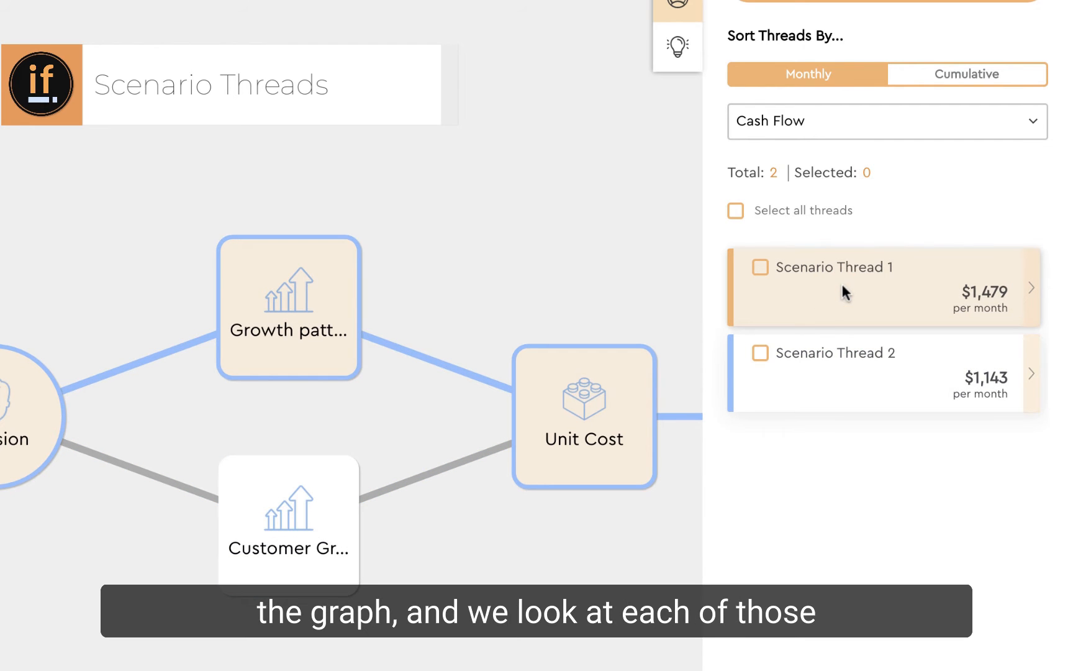
Step: Try sorting the scenario threads by Cost of Goods Sold, and settle on Profit with cumulative totals
left_click(1026, 129)
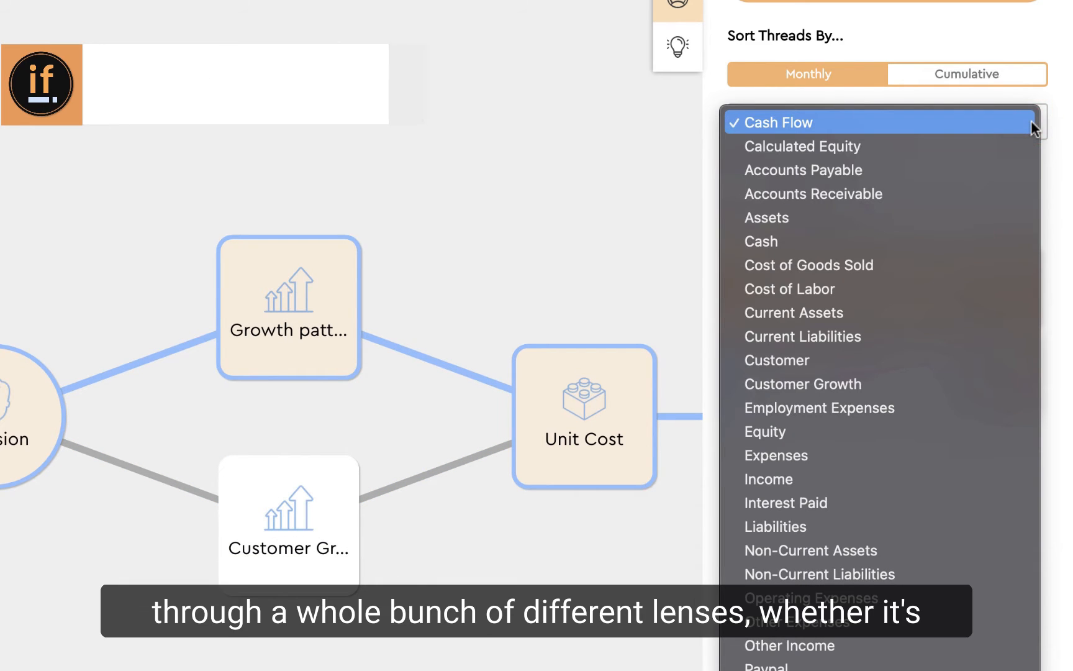
left_click(864, 261)
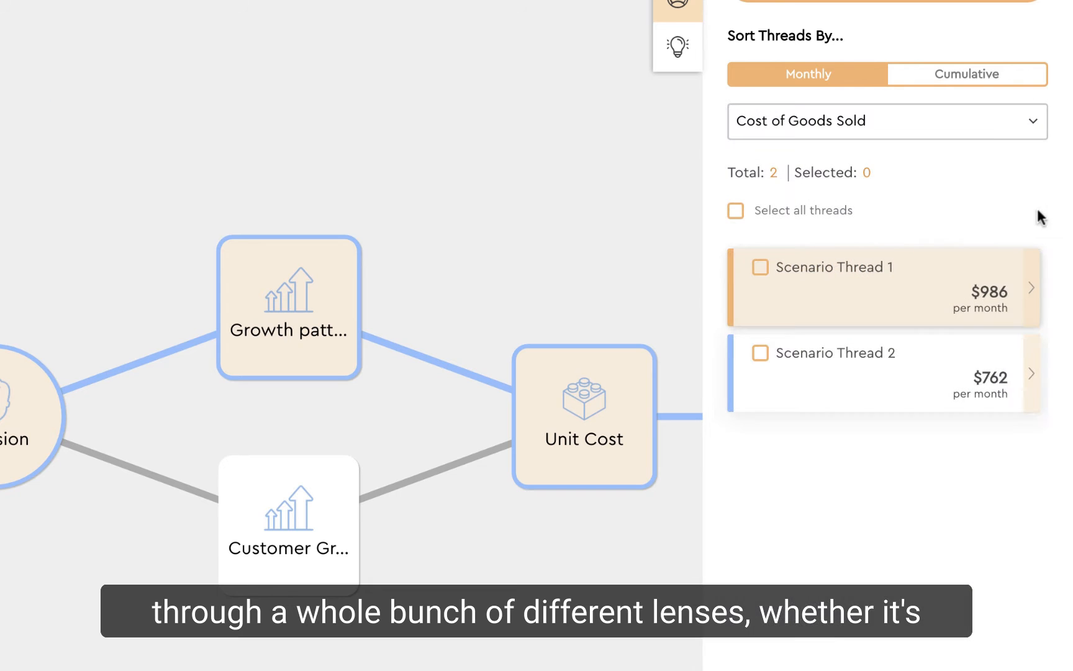
left_click(1011, 122)
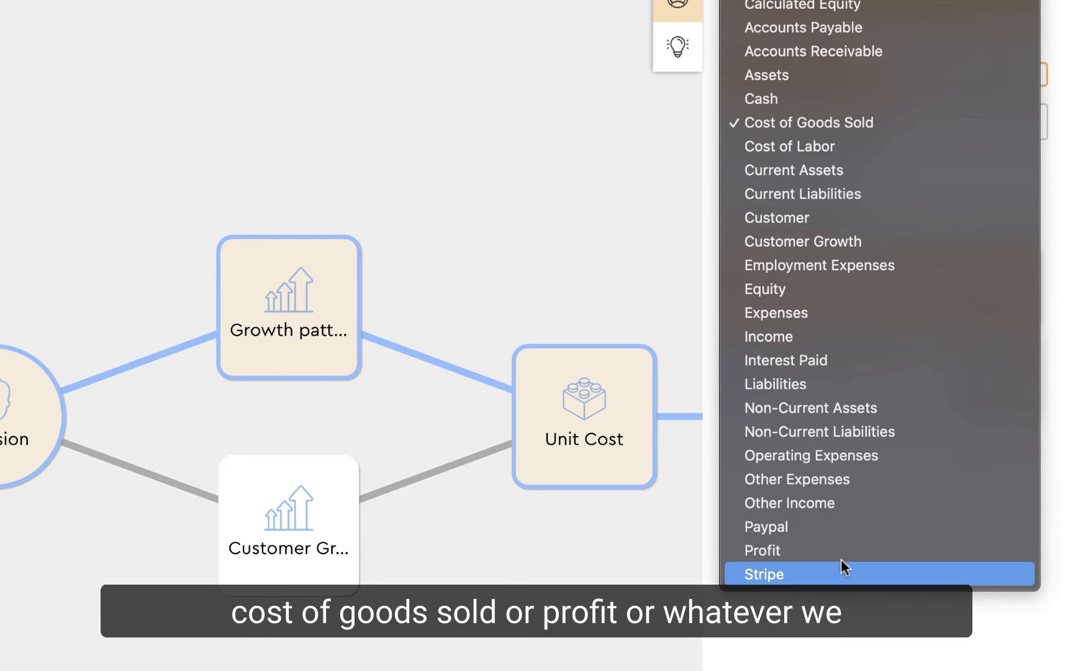
left_click(804, 547)
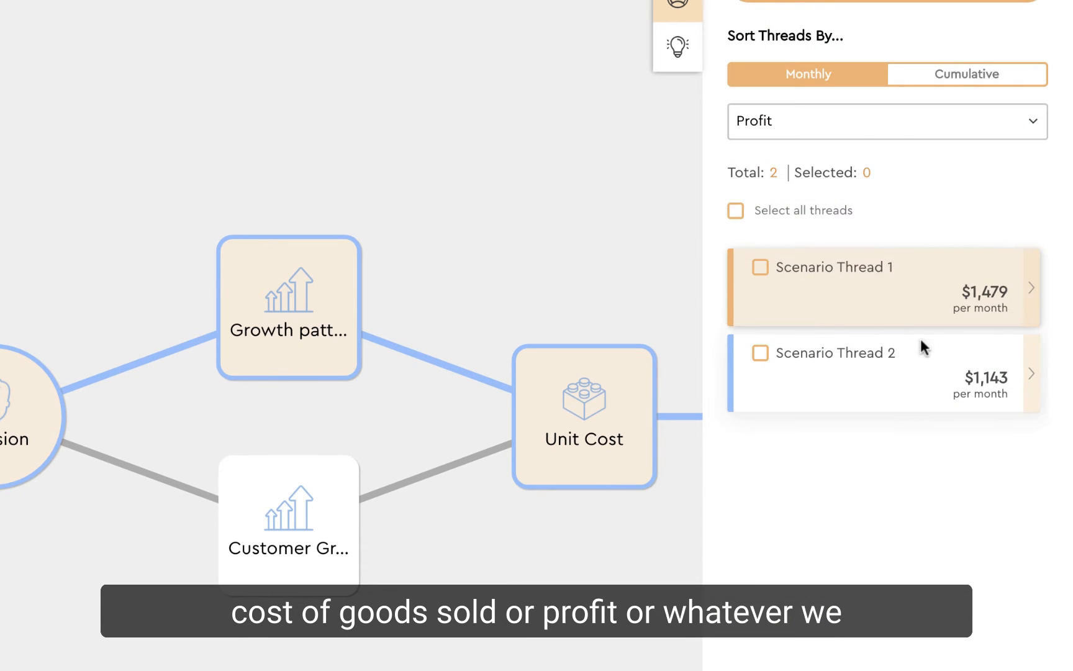
left_click(950, 81)
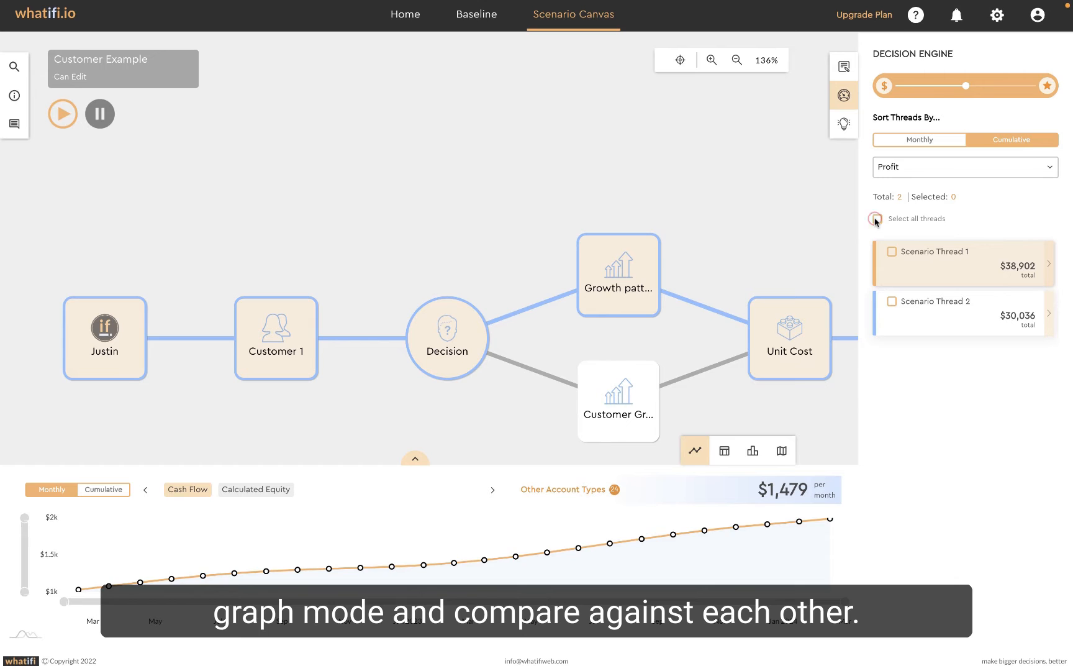
Step: Select all scenario threads for comparison in the line graph and add the Customer account type to it
left_click(876, 218)
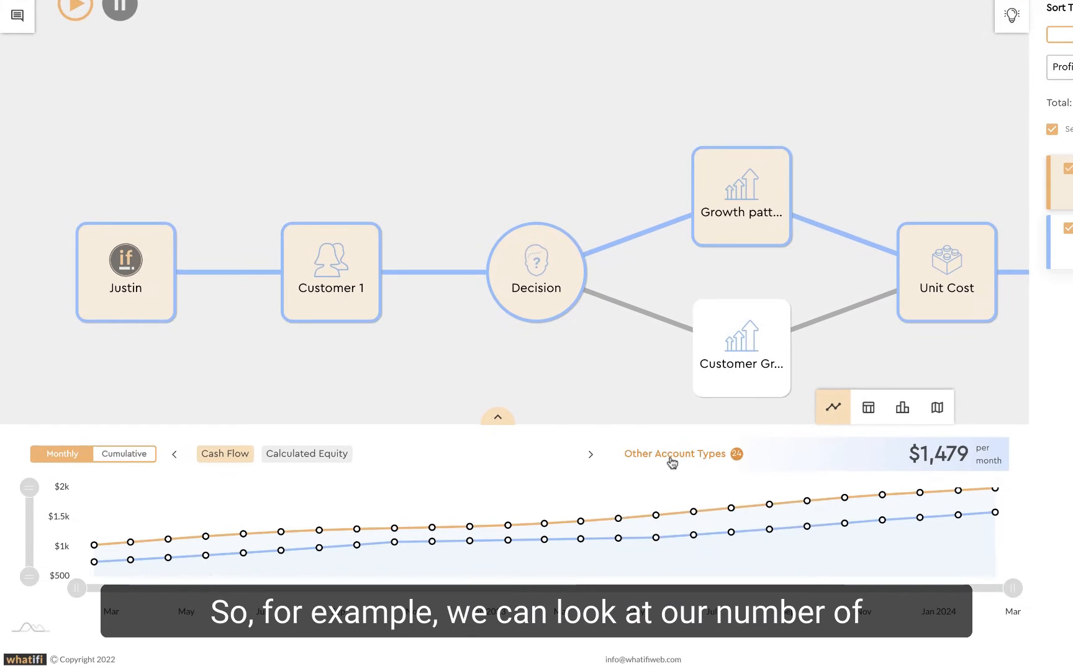
left_click(672, 461)
scroll(696, 519, "down", 1)
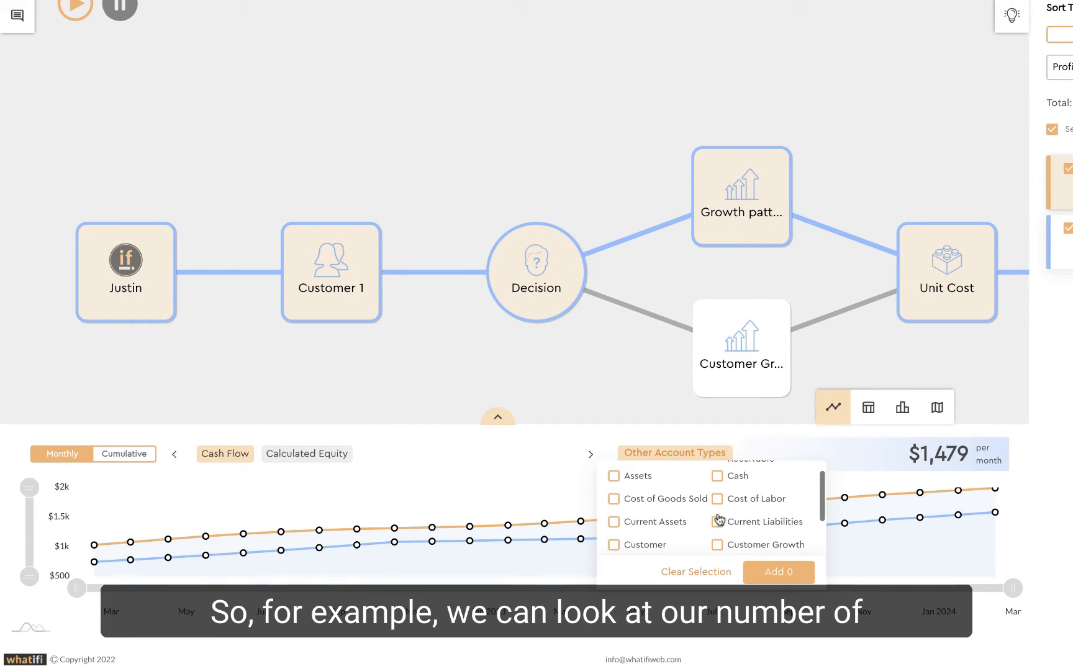
left_click(615, 545)
left_click(772, 576)
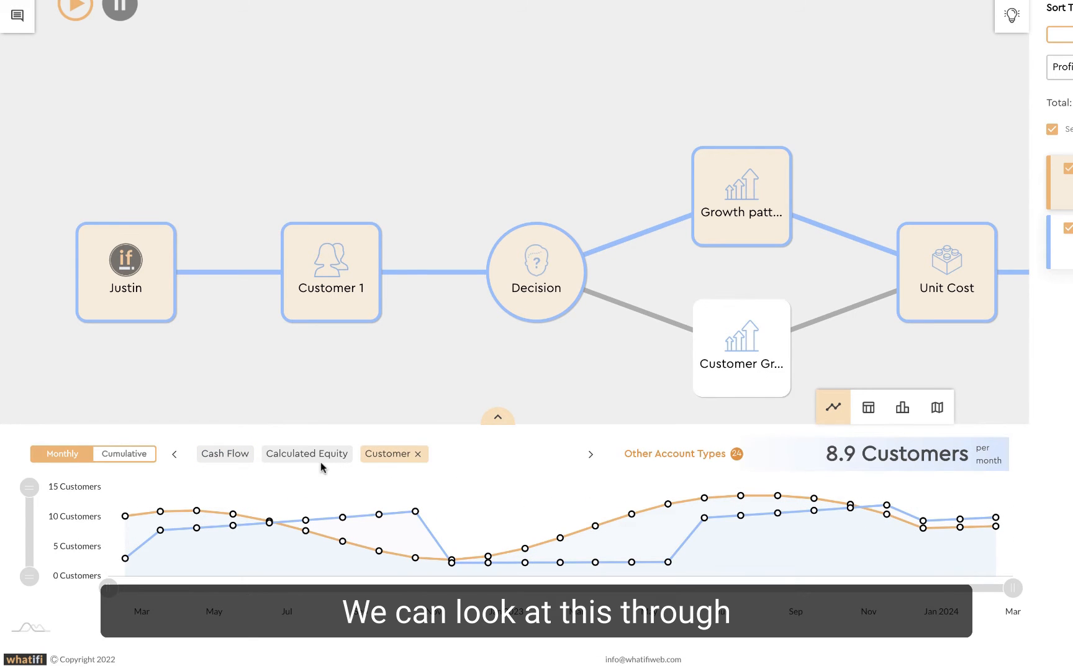
Step: Switch the comparison graph to Cash Flow with cumulative values
left_click(227, 454)
left_click(133, 457)
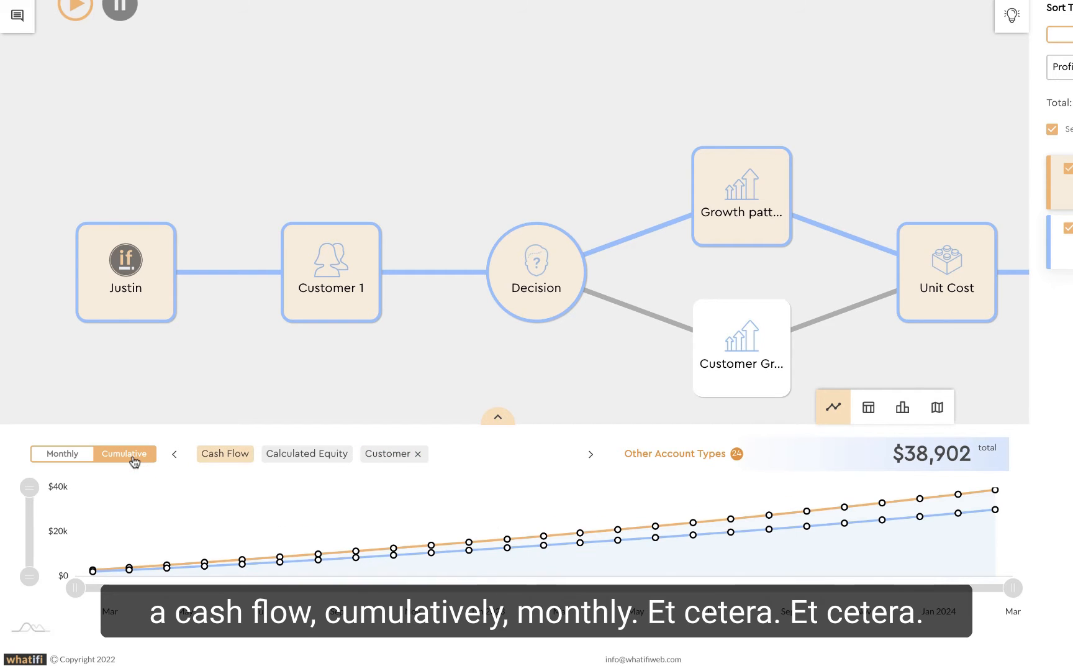
left_click_drag(758, 278, 642, 242)
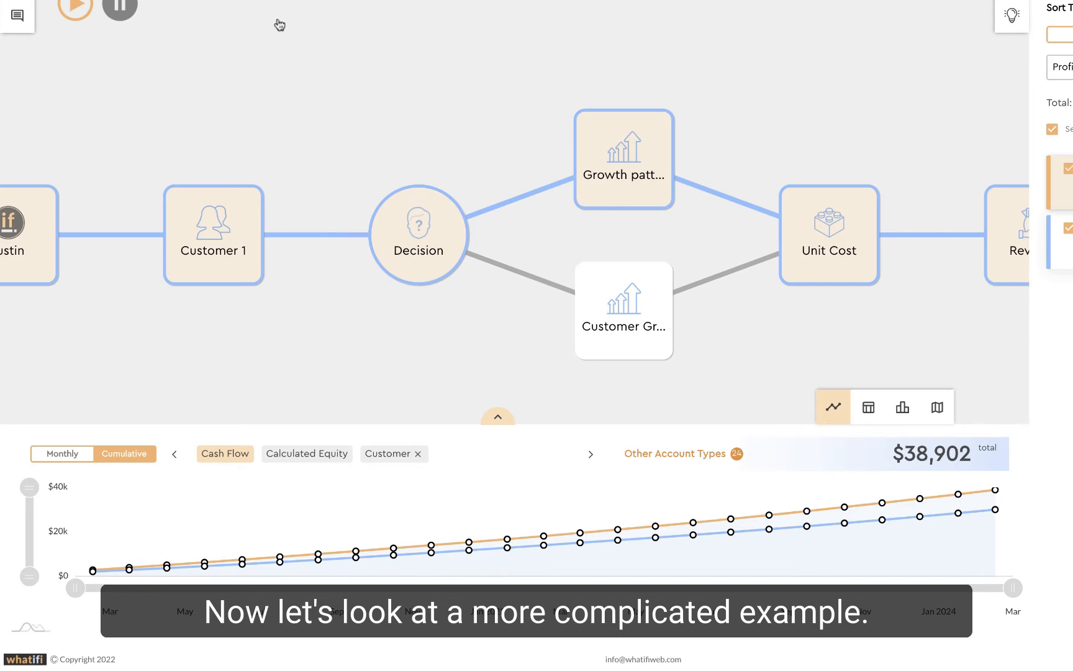
Step: Search the existing scenarios for "wha" and open whatifi Runway Model – COPY on the canvas
left_click(21, 85)
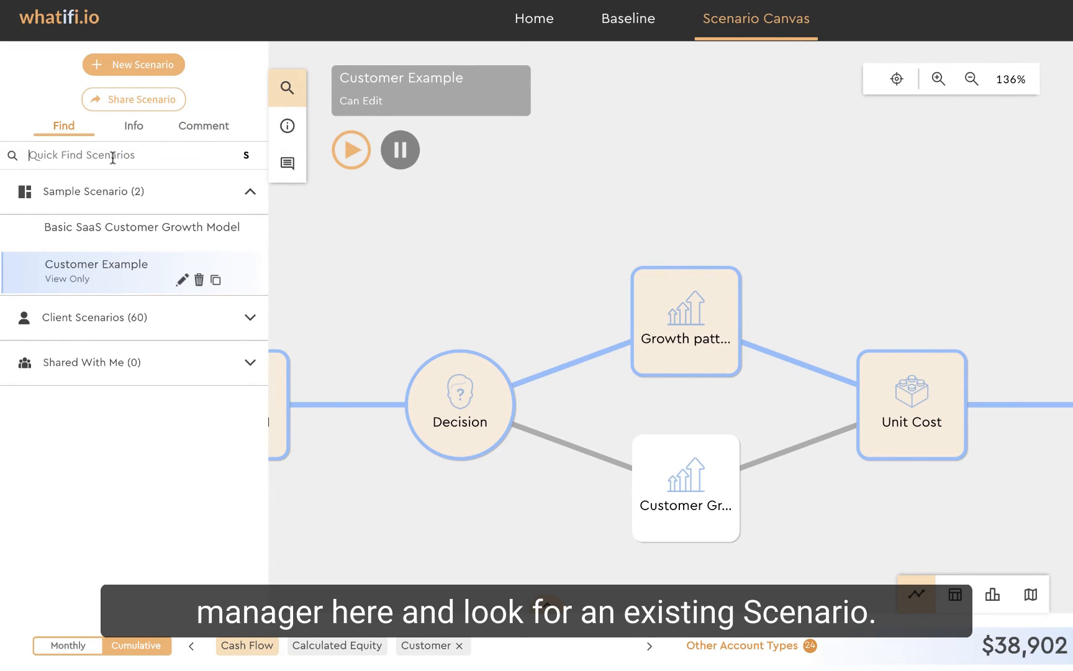
type("wha")
left_click(138, 210)
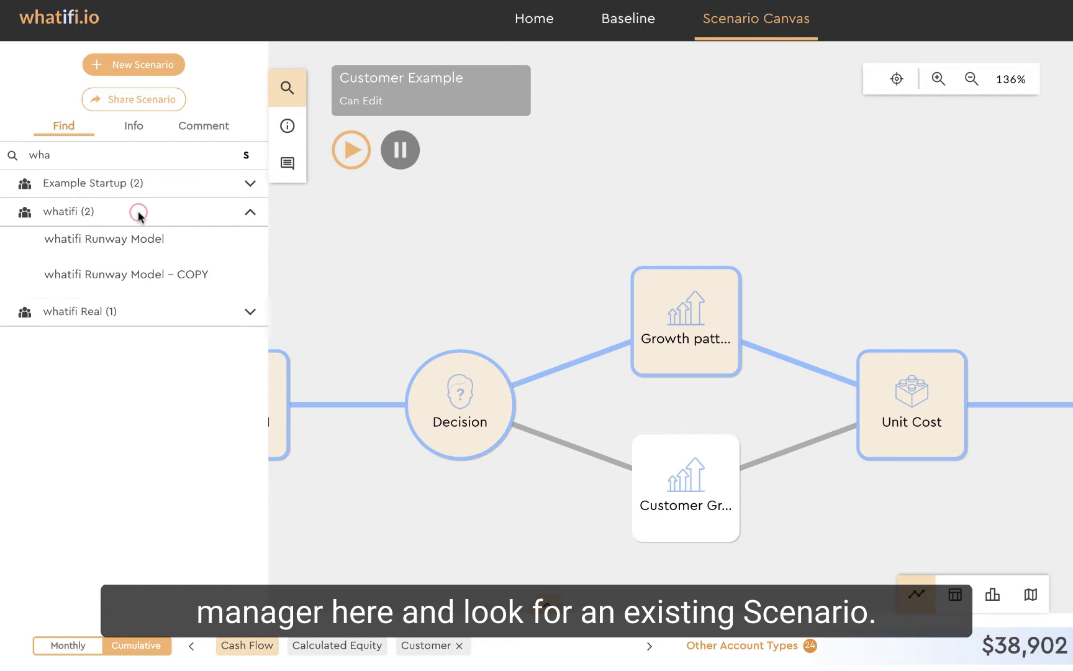
left_click(124, 283)
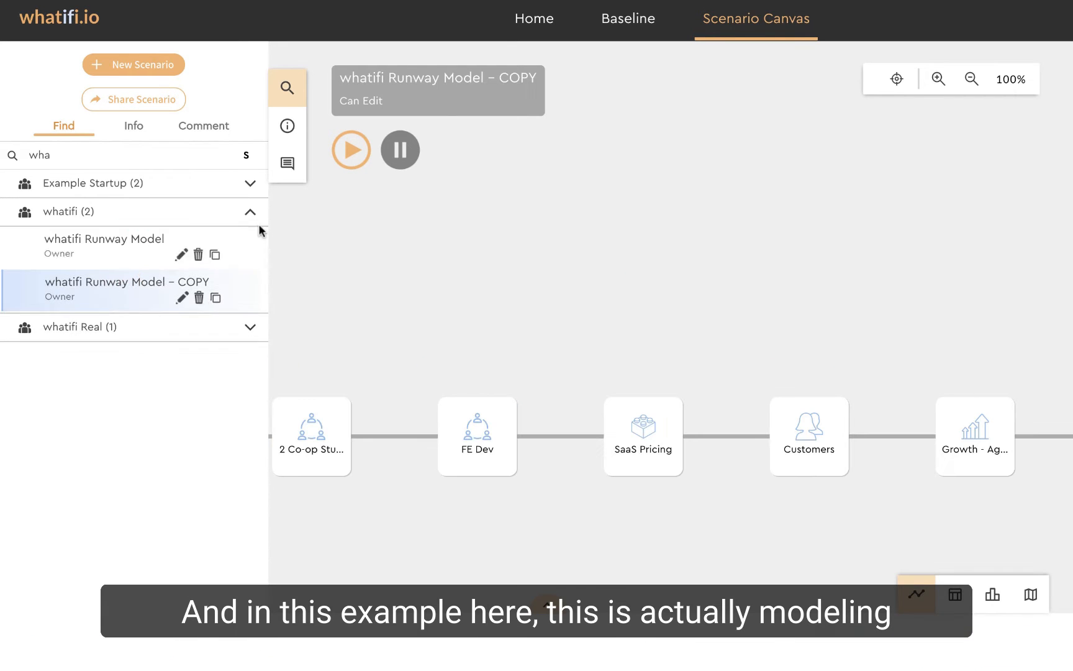
left_click(287, 92)
Step: Review the employee settings of the 2 Co-op Students event, and close them without changes
left_click_drag(461, 296, 579, 287)
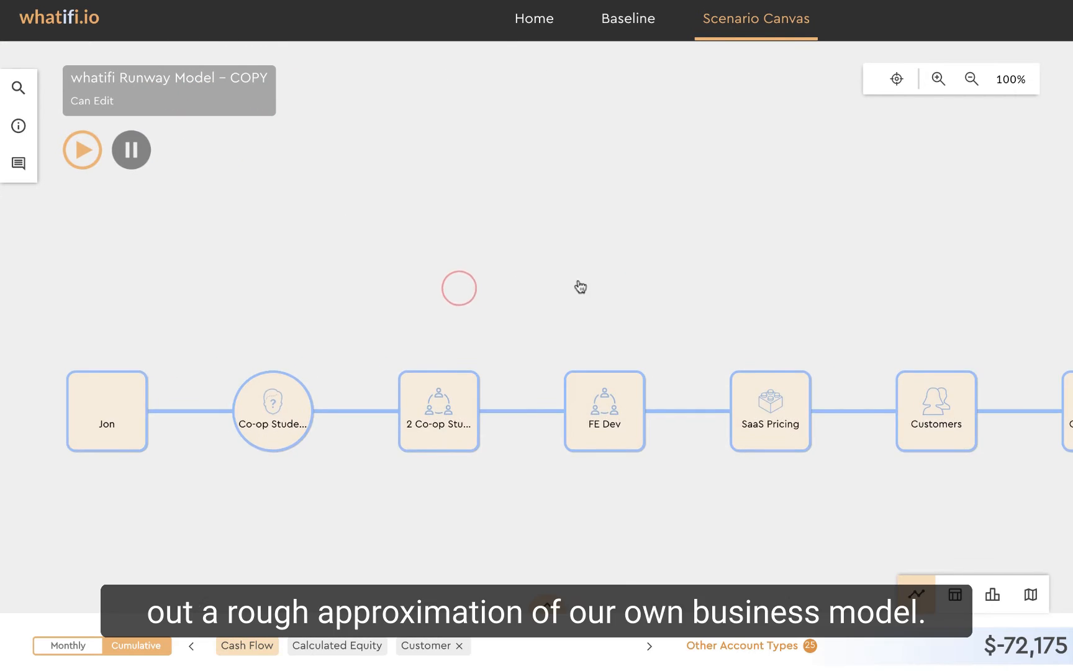
left_click_drag(353, 320, 354, 290)
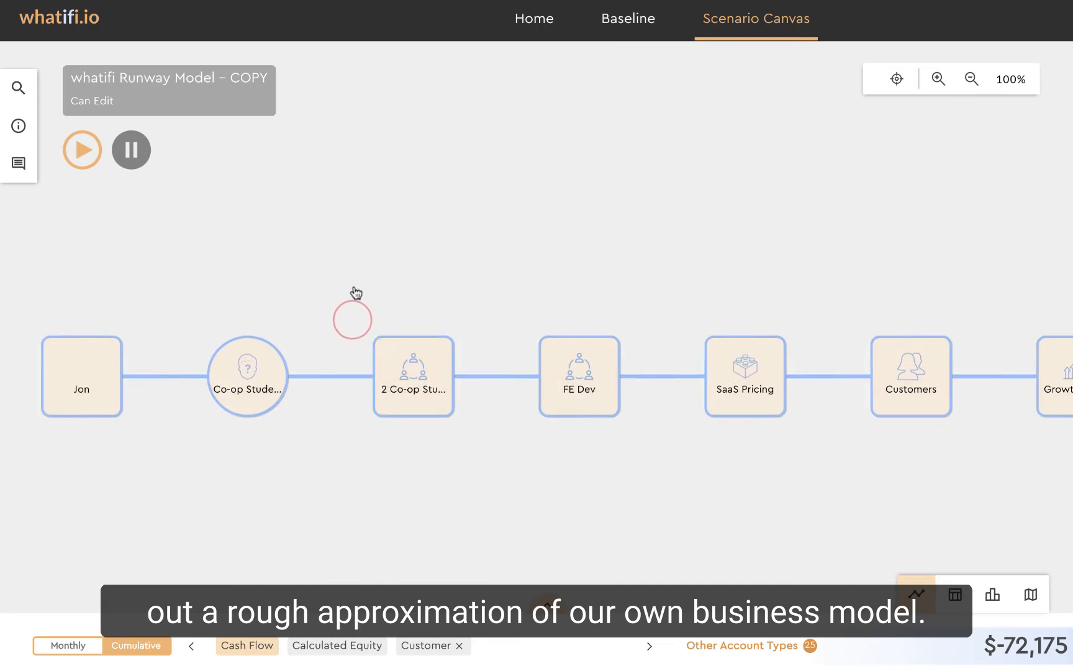
left_click(939, 79)
left_click(939, 78)
left_click_drag(415, 221, 676, 140)
left_click_drag(471, 196, 770, 194)
left_click_drag(570, 161, 573, 181)
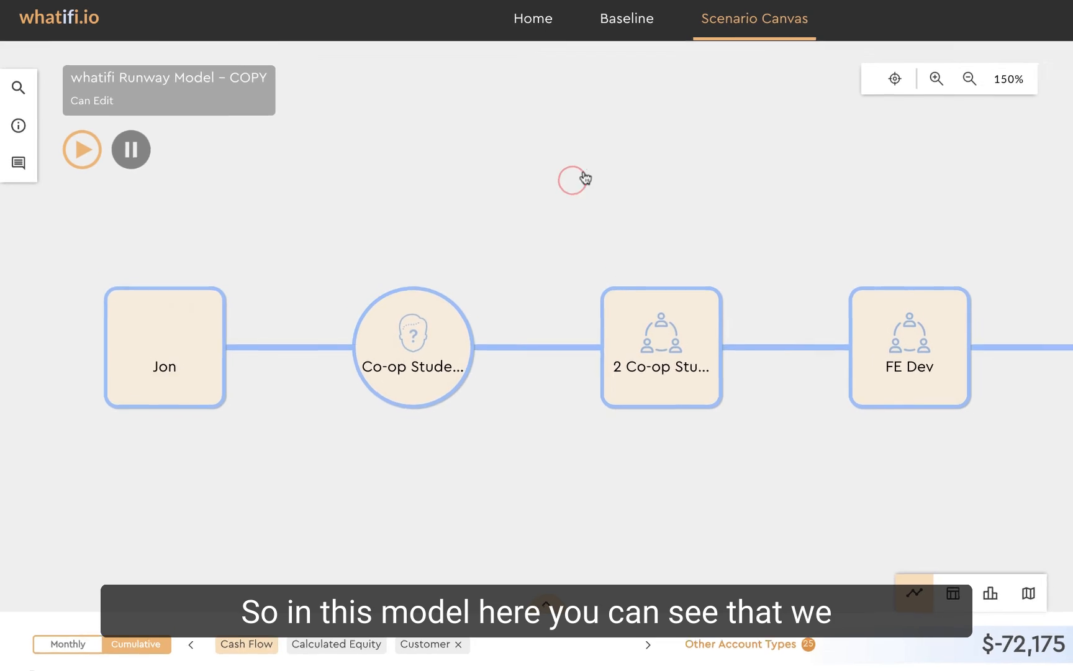
left_click_drag(326, 226, 85, 255)
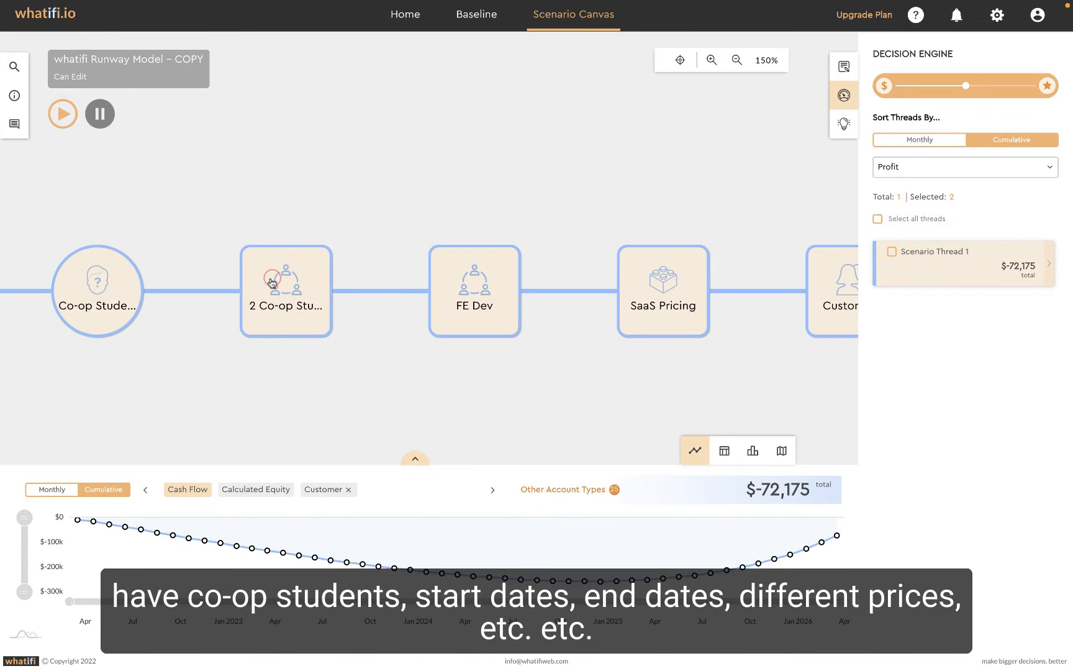
left_click(271, 283)
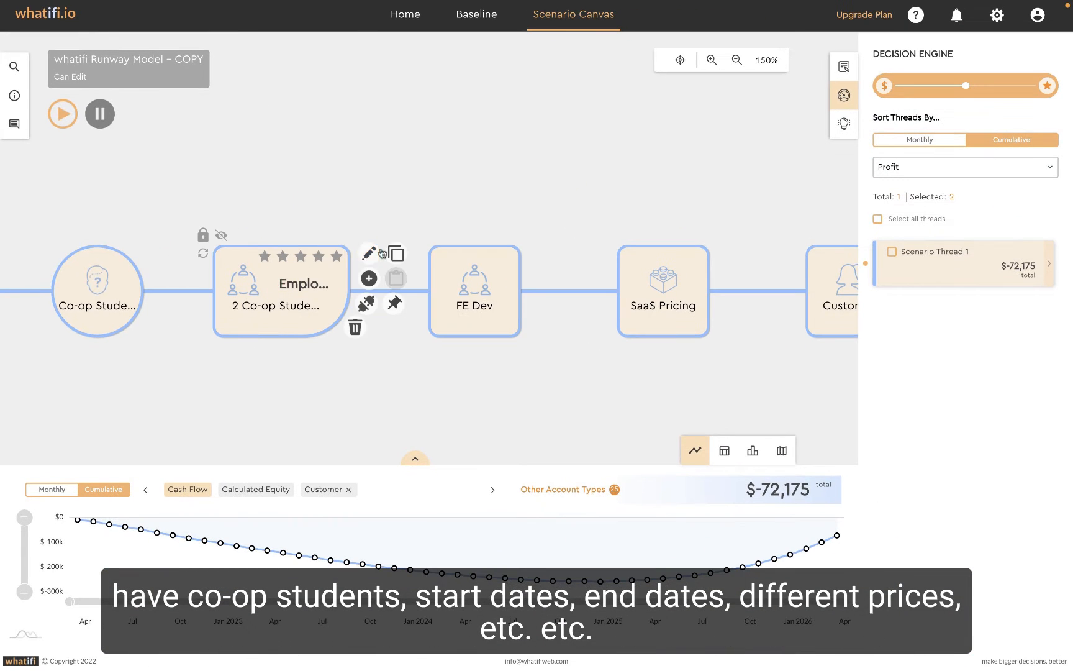
left_click(369, 251)
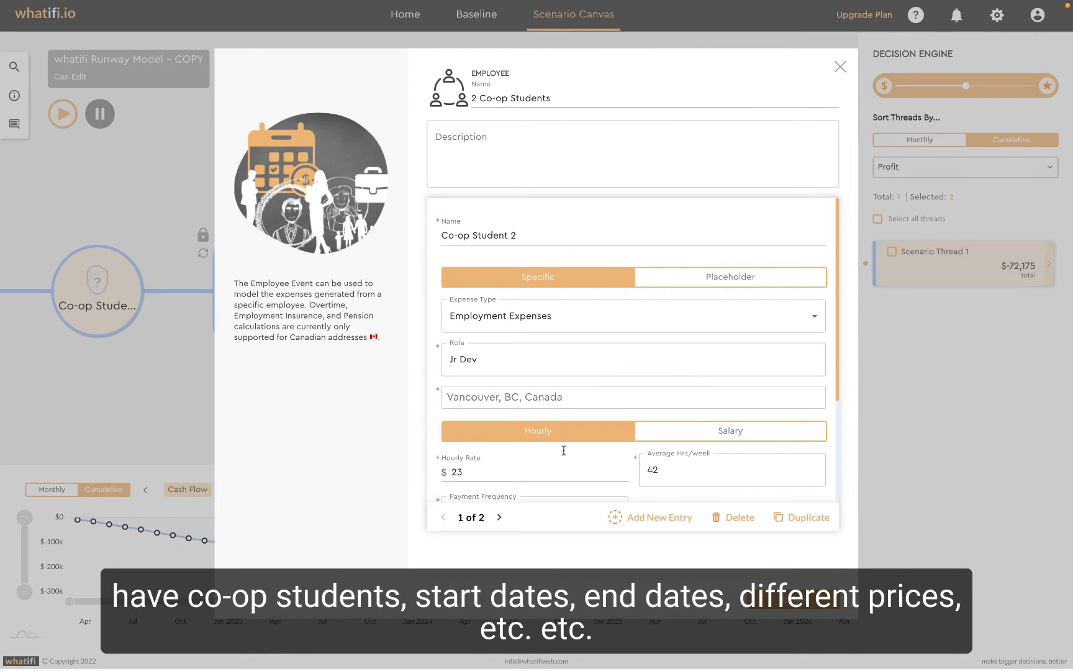
left_click(840, 66)
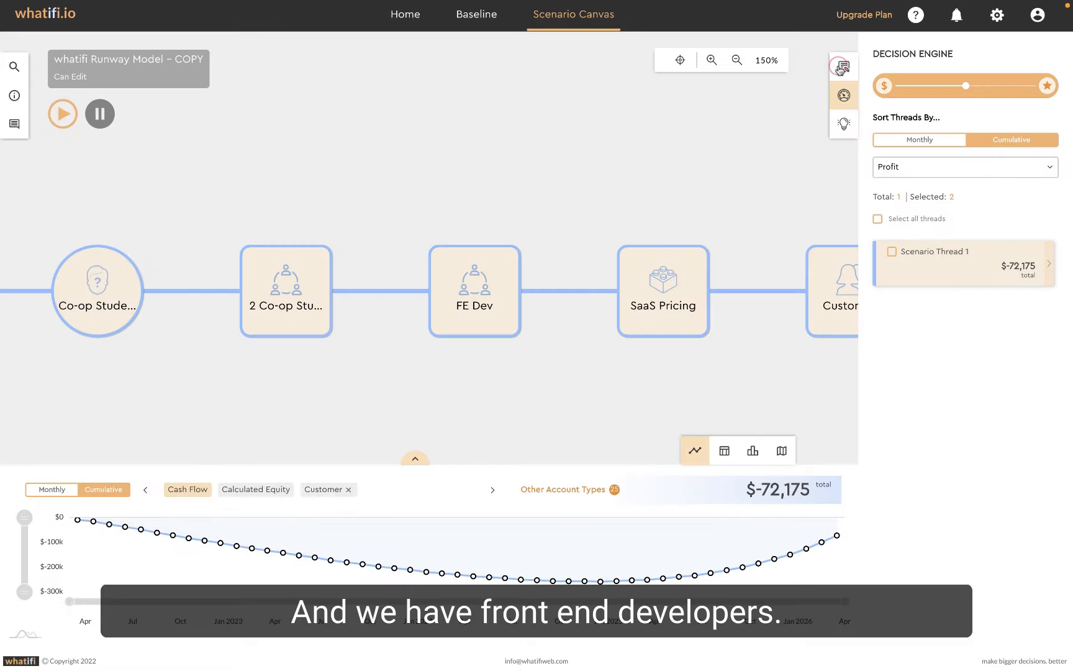
Step: Review the Business Subscriptions and Agency Subscription entries of the SaaS Pricing event, and close it without changes
left_click_drag(595, 197, 436, 197)
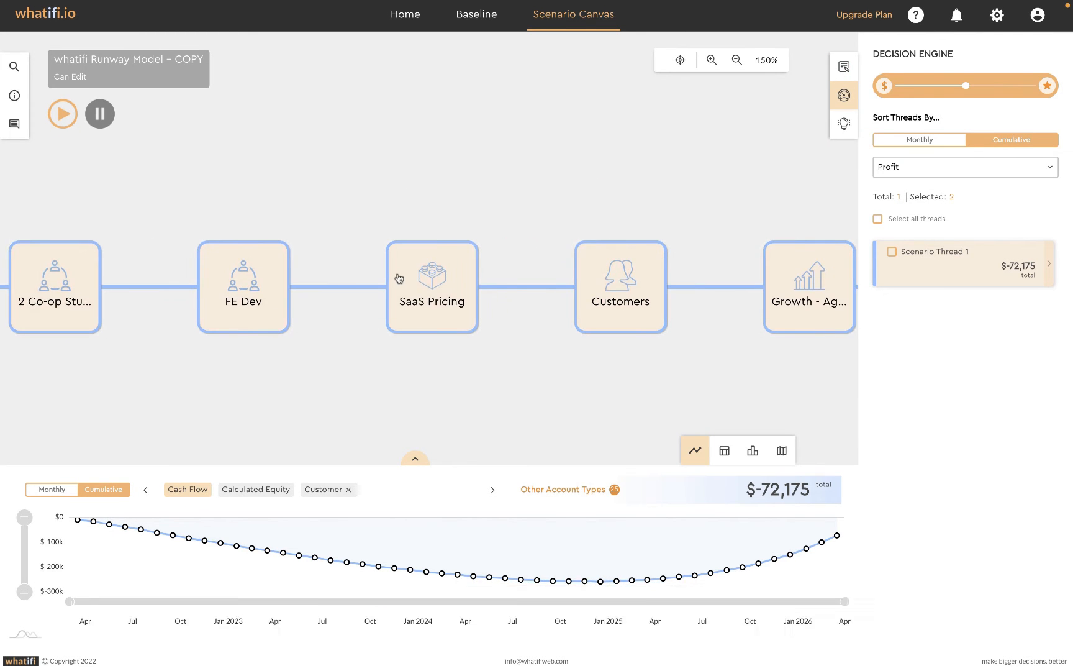
left_click(433, 278)
left_click(516, 249)
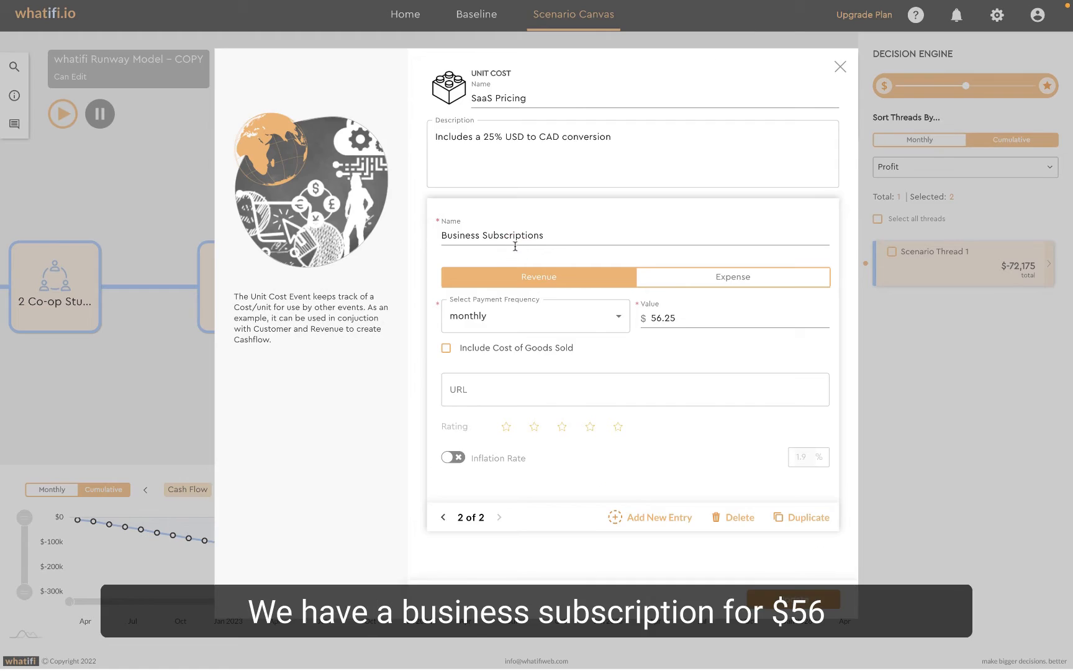
left_click(443, 516)
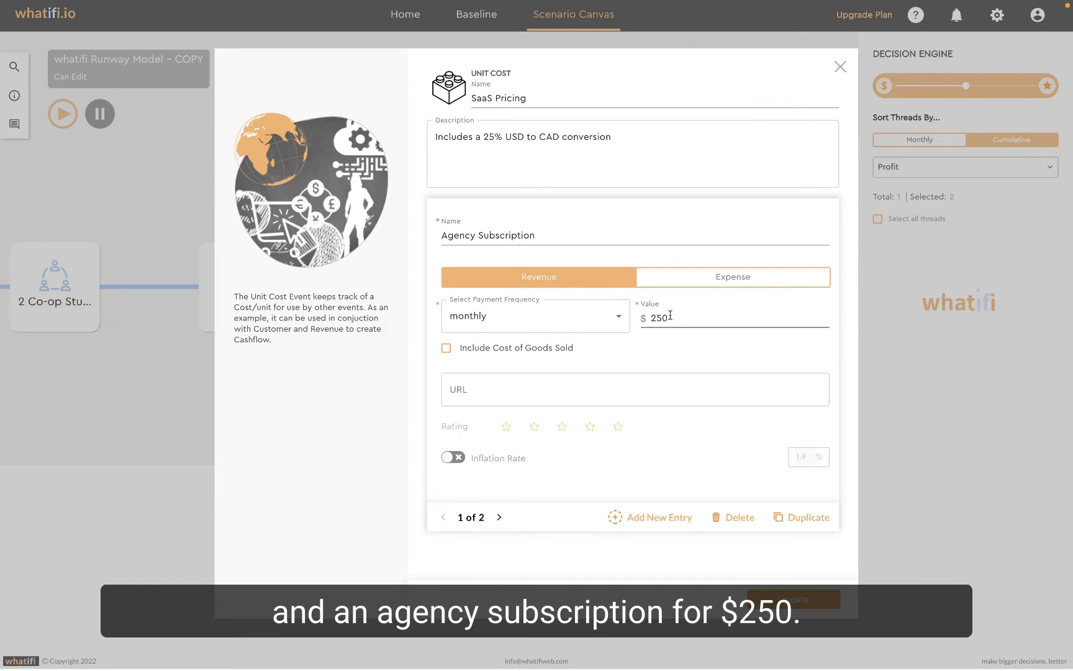
left_click(840, 66)
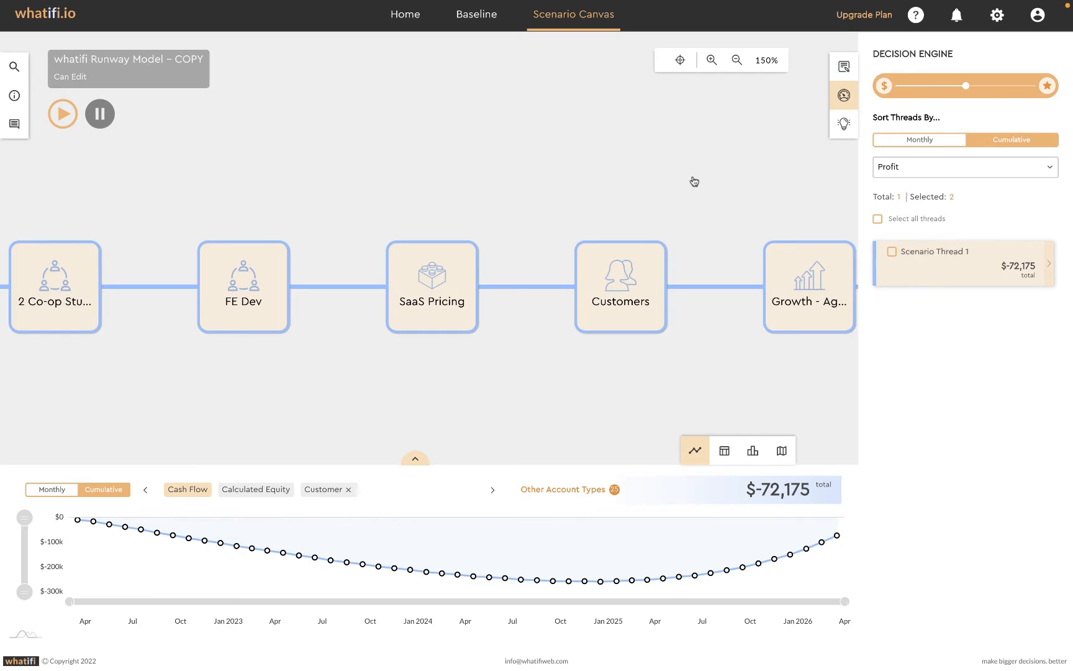
Step: Select the Customers event and the agency Growth, Churn and Revenue events in turn to point out the customer model
left_click_drag(694, 181, 518, 181)
left_click(398, 283)
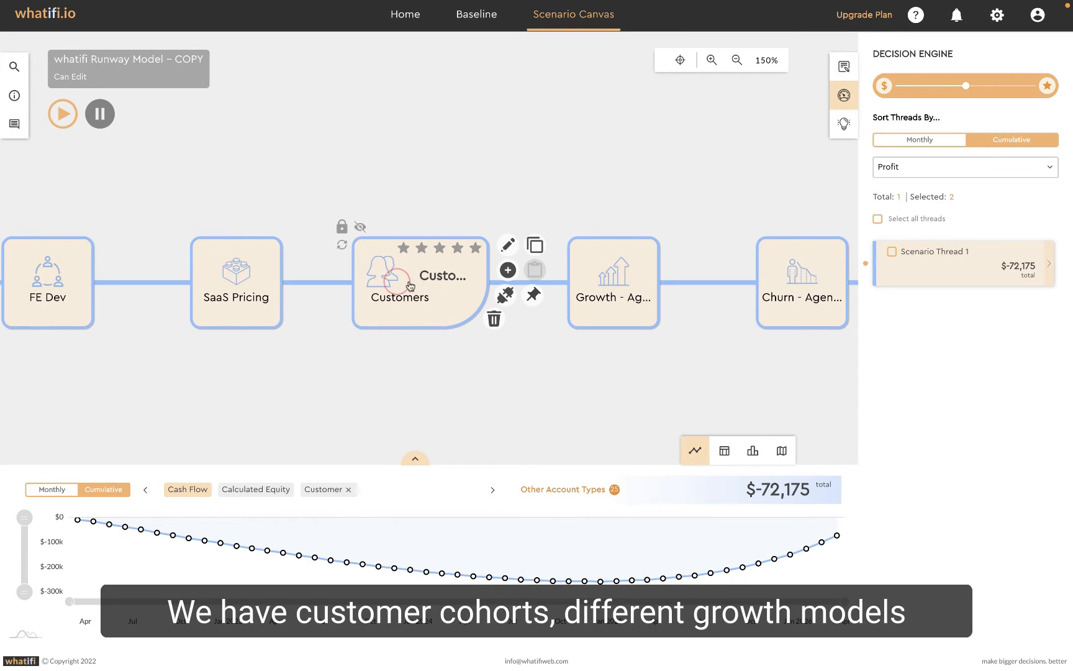
left_click(631, 281)
left_click_drag(692, 214, 405, 221)
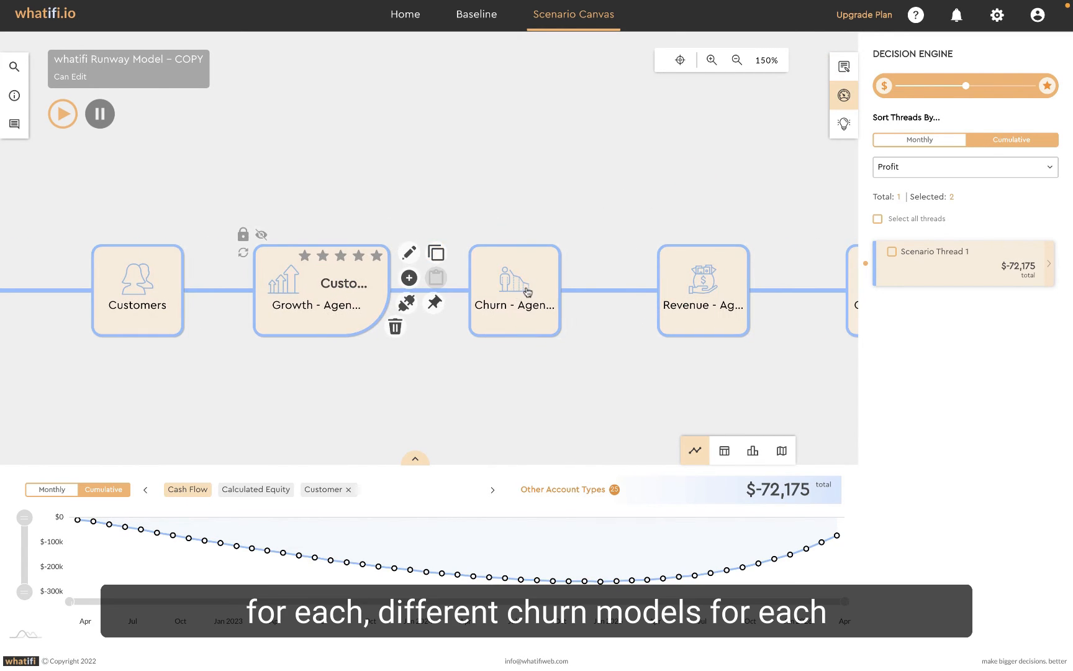
left_click(527, 288)
left_click(719, 294)
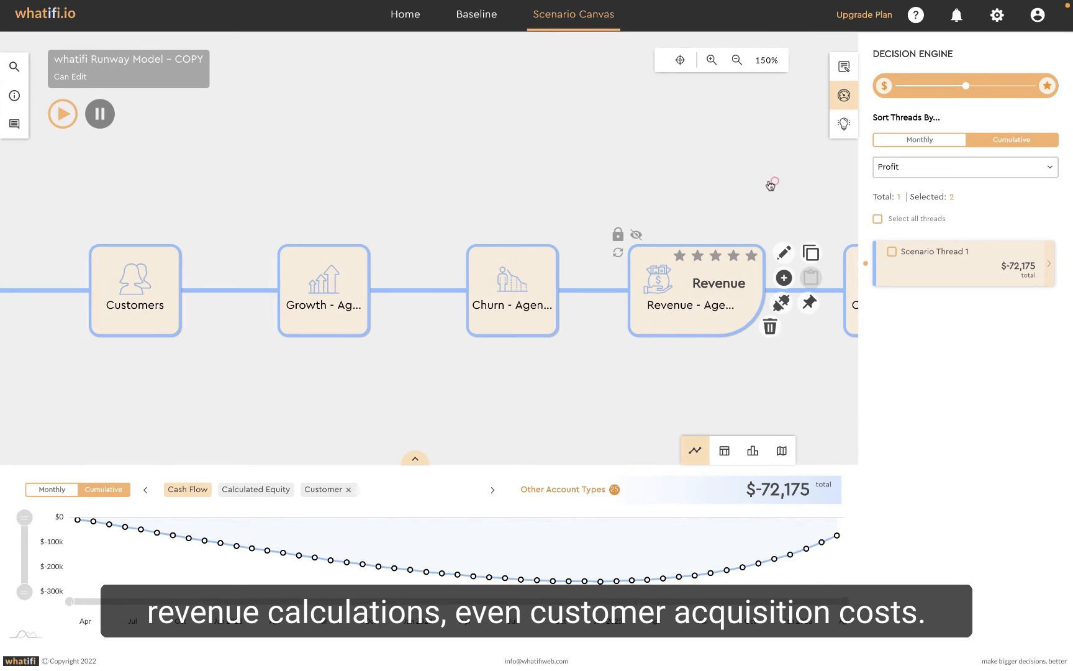
Step: Review the customer acquisition cost settings of the CAC - Agency event, and close them without changes
left_click_drag(772, 182, 328, 196)
left_click_drag(682, 194, 542, 193)
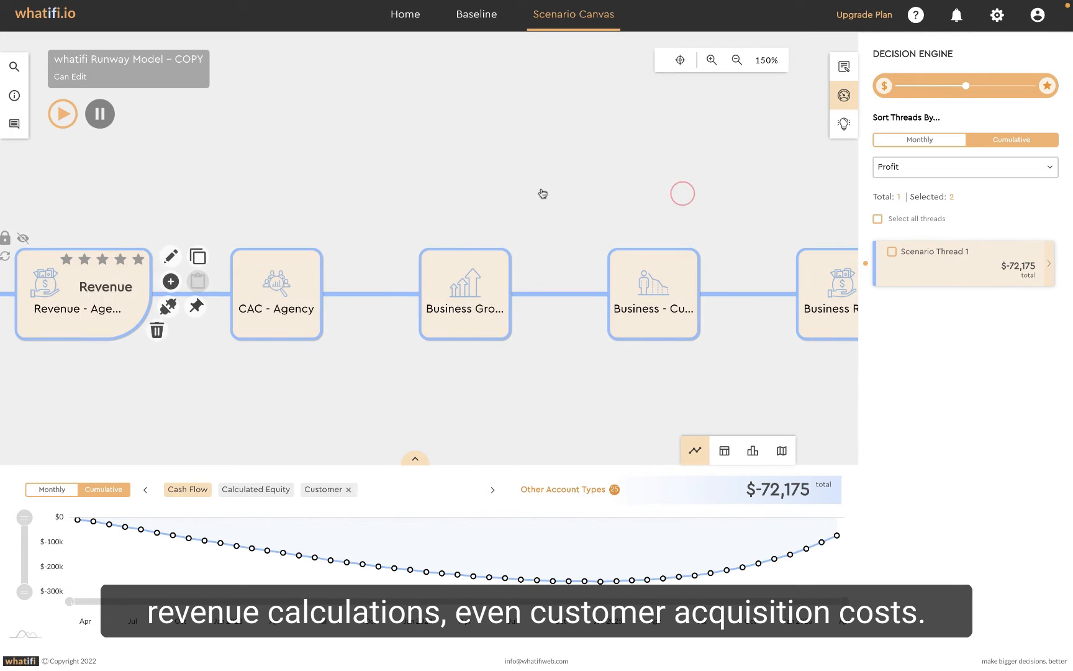
left_click(275, 295)
left_click(363, 257)
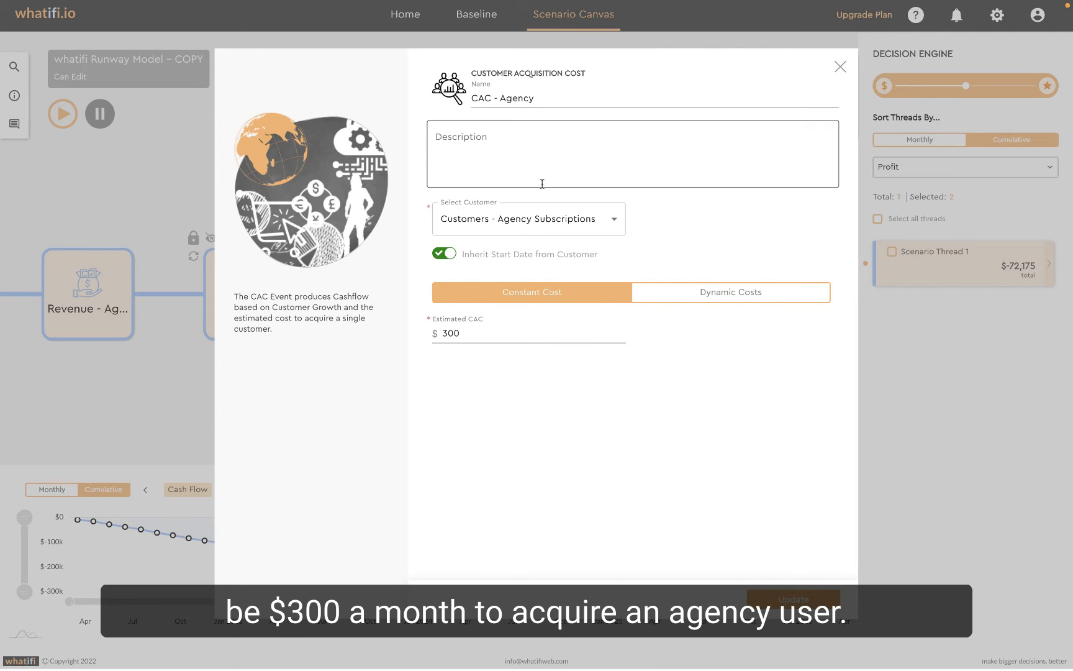
left_click(840, 67)
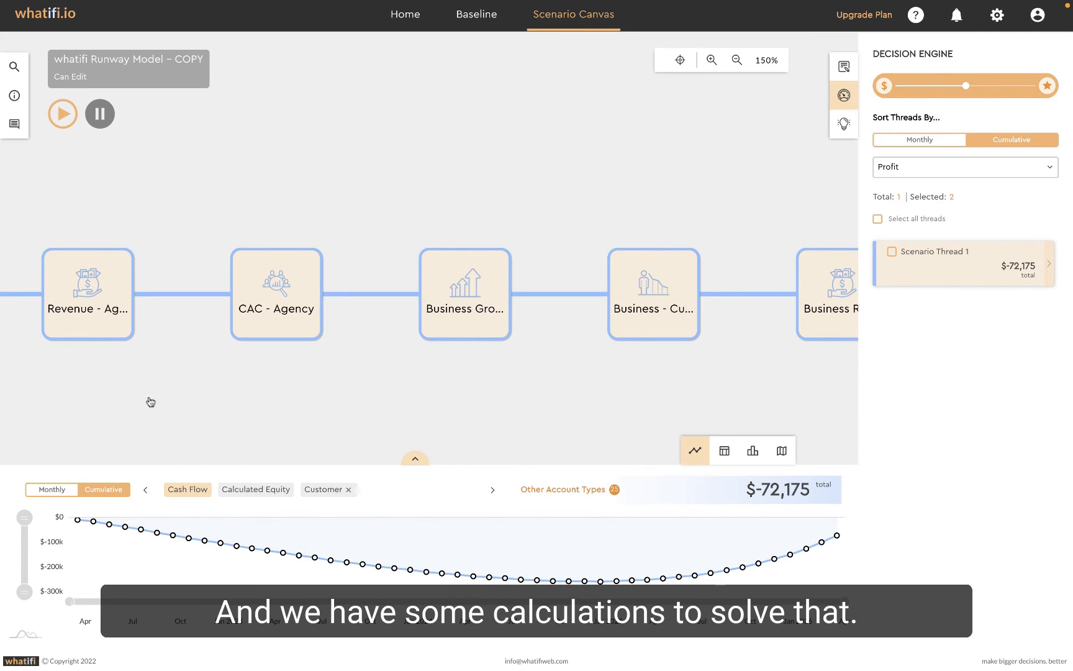
Step: Search the scenarios for "wha" again and open the original whatifi Runway Model on the canvas
left_click_drag(202, 372, 244, 362)
left_click(14, 66)
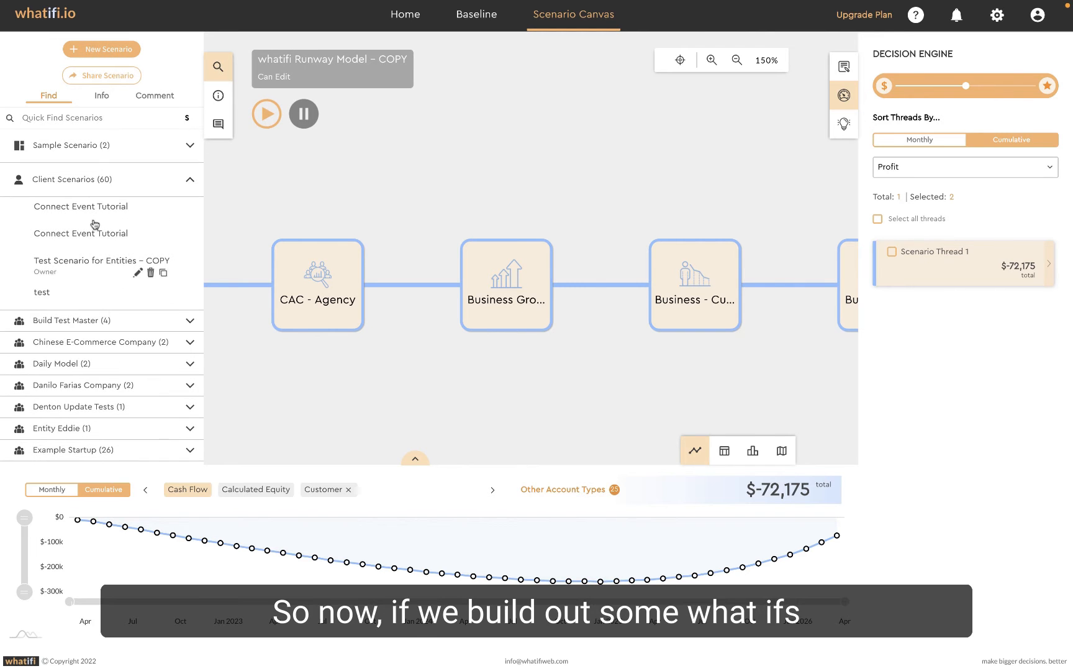
type("wha")
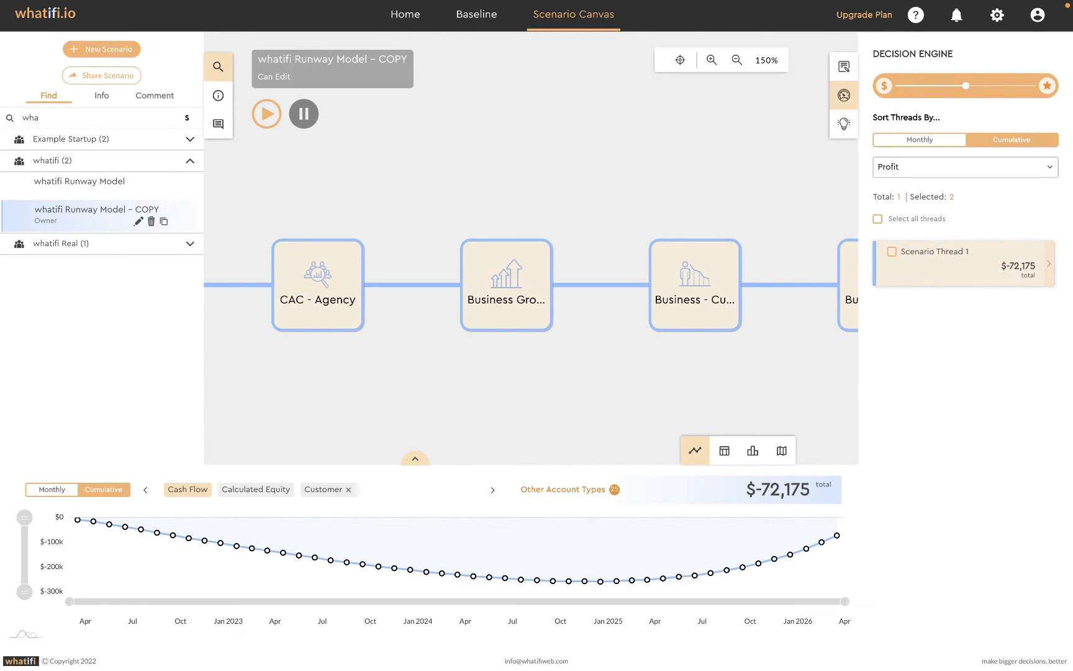
left_click(101, 181)
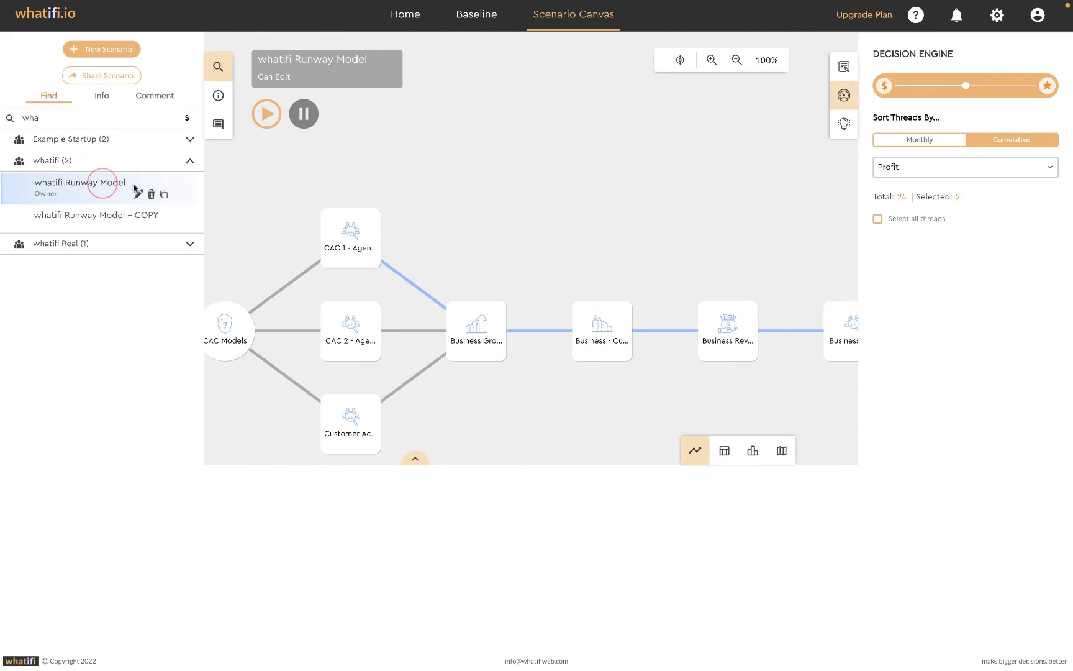
left_click(218, 66)
Step: Examine the two staffing branches that follow the co-op student decision in the runway model
left_click_drag(191, 209, 429, 165)
left_click_drag(189, 177, 481, 171)
left_click_drag(175, 157, 562, 163)
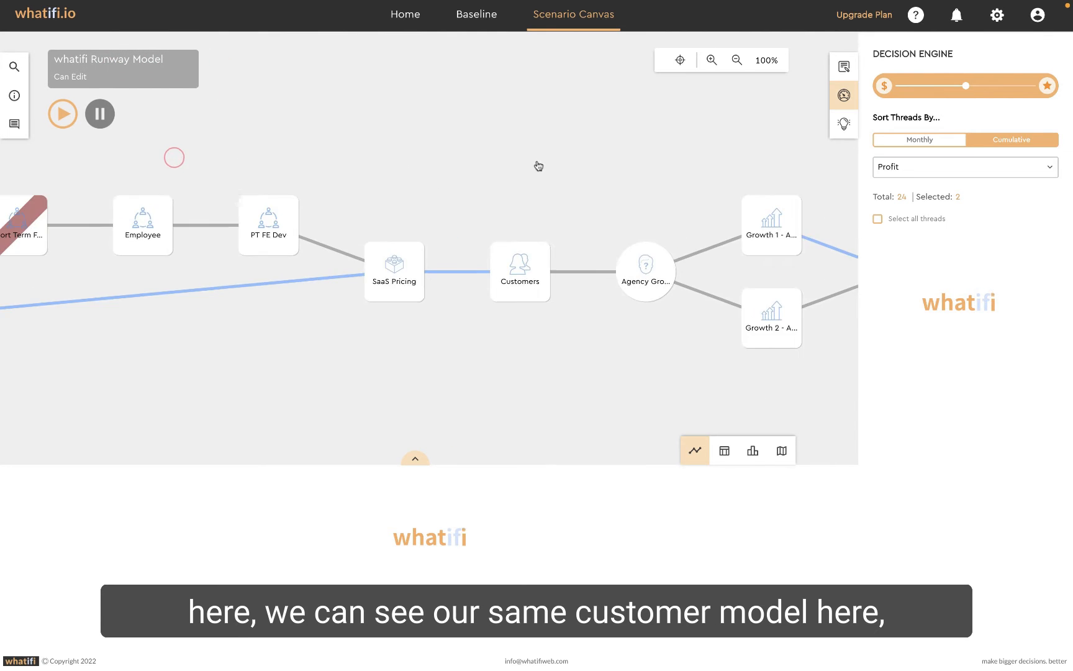
left_click_drag(247, 159, 599, 162)
left_click_drag(312, 143, 433, 146)
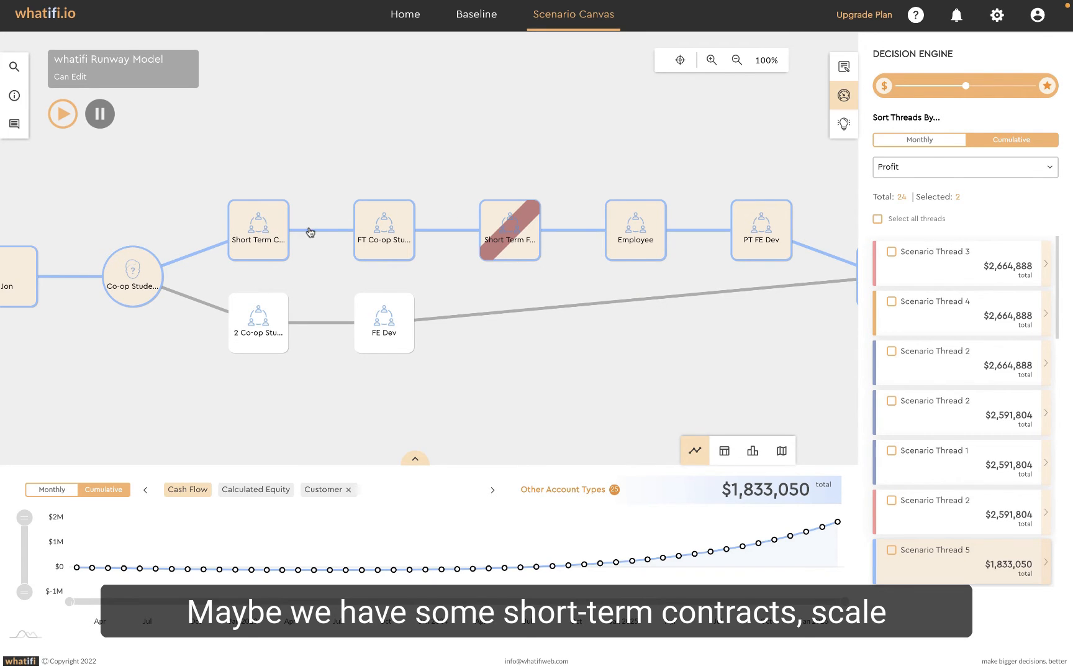
left_click_drag(562, 268, 355, 273)
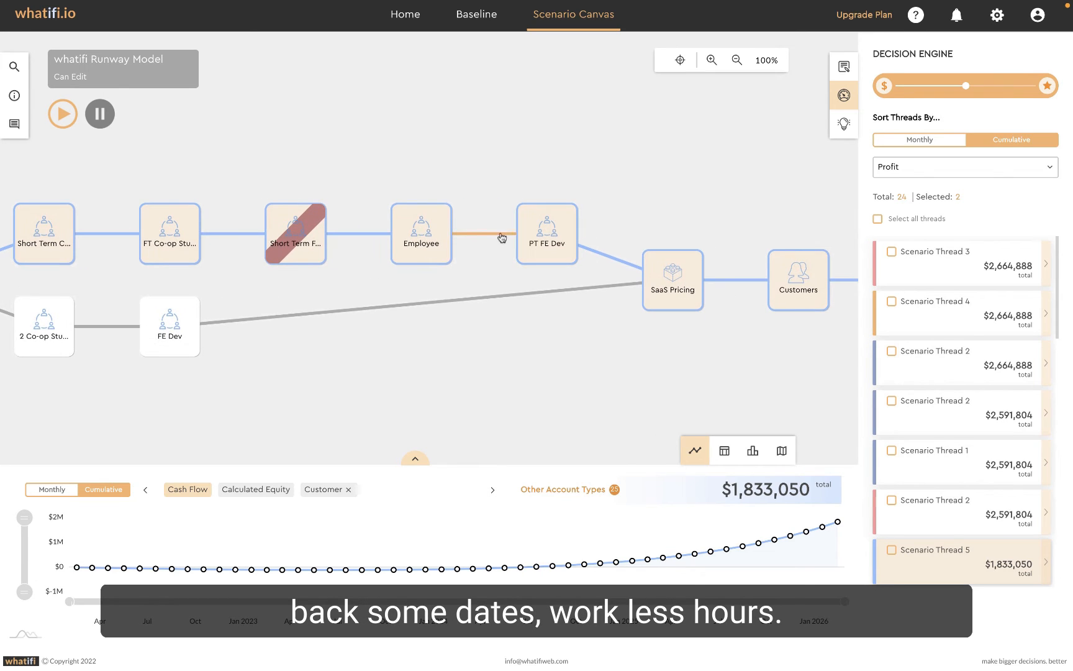
Step: Select the Growth 1 and Growth 2 events after the agency growth decision to compare the two growth branches
left_click_drag(694, 343, 223, 349)
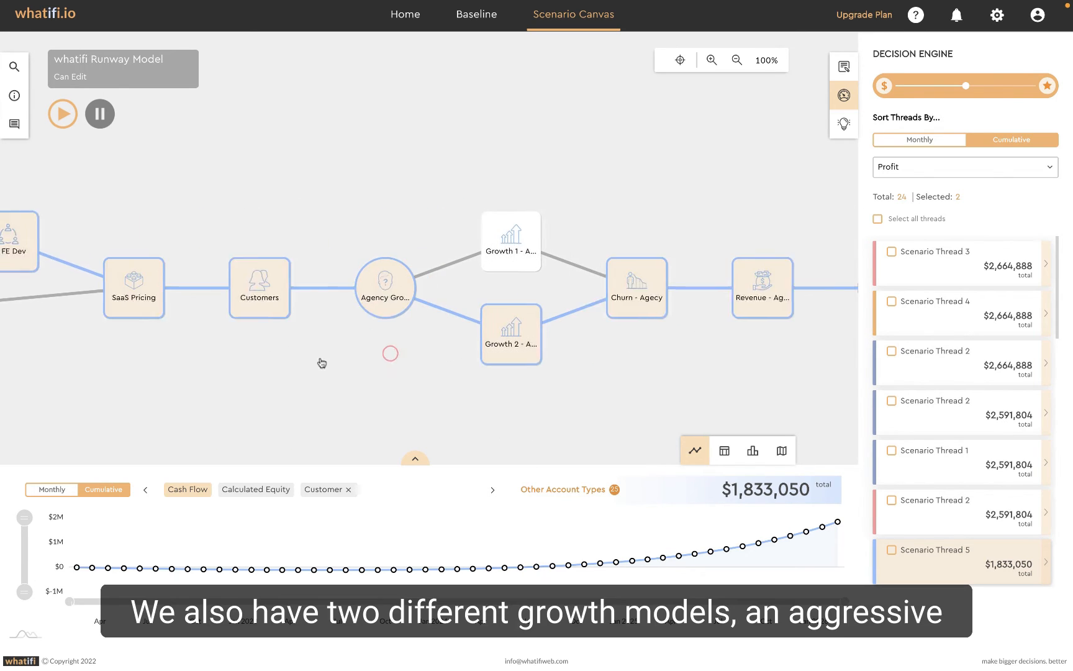
left_click(711, 60)
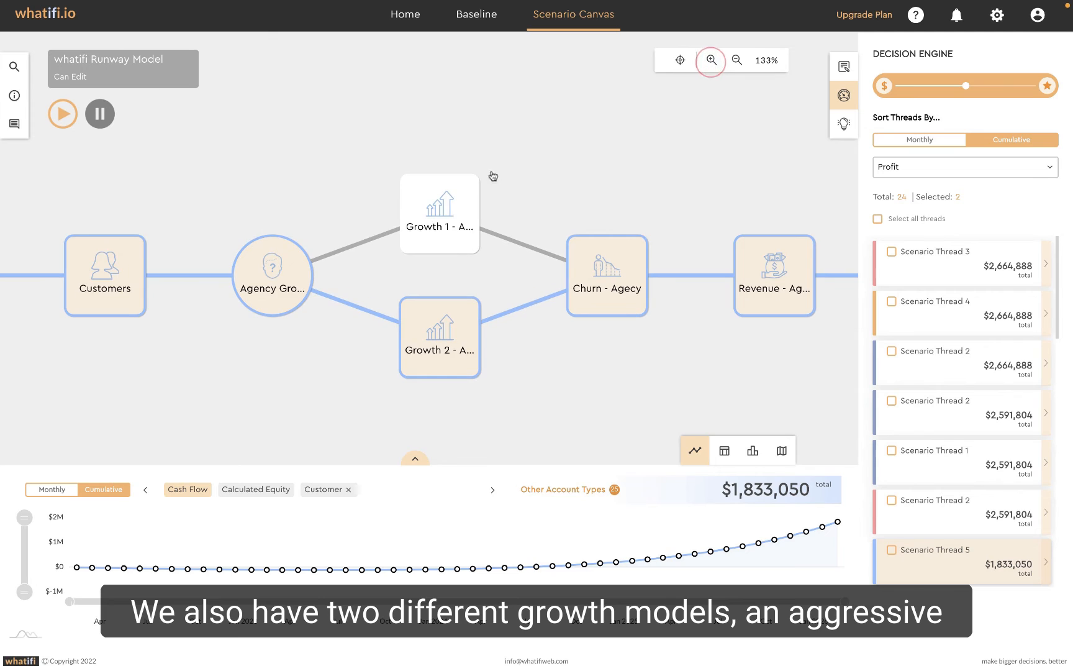
left_click(442, 211)
left_click(435, 336)
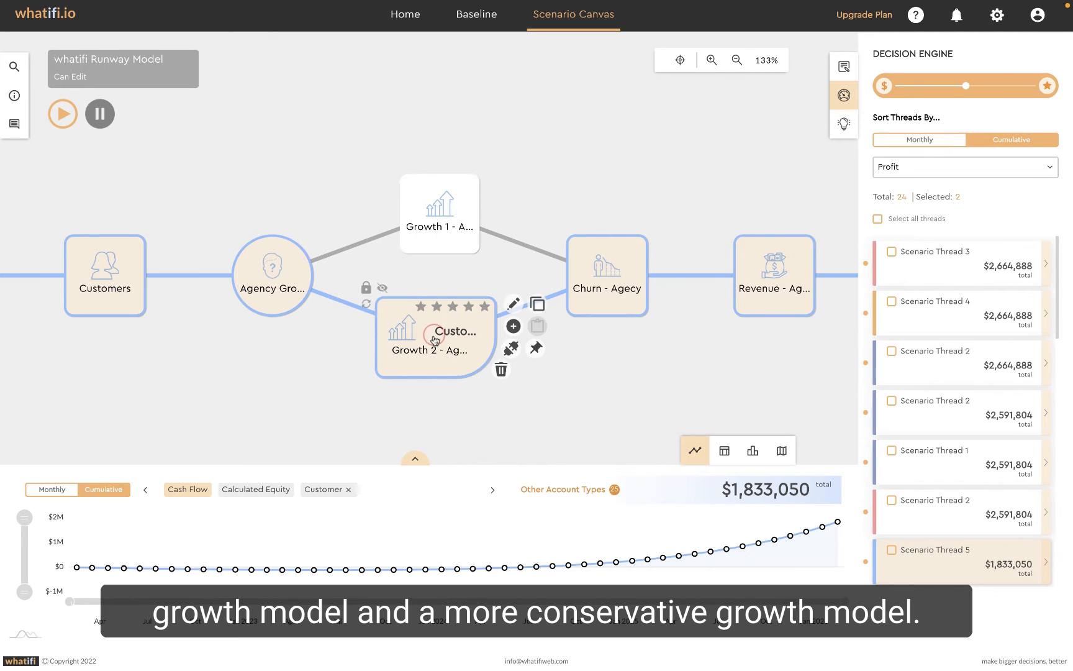
Step: Review the settings of the CAC 1 - Agency event in the CAC Models decision, and close them without changes
left_click_drag(711, 352, 276, 351)
left_click_drag(500, 346, 307, 327)
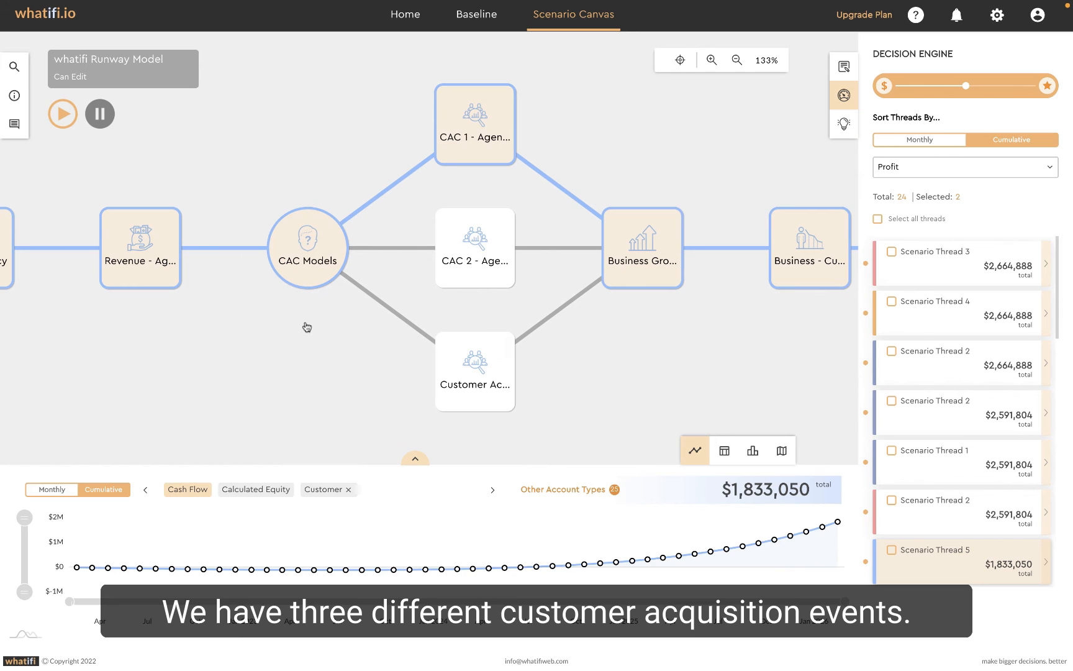
left_click(482, 120)
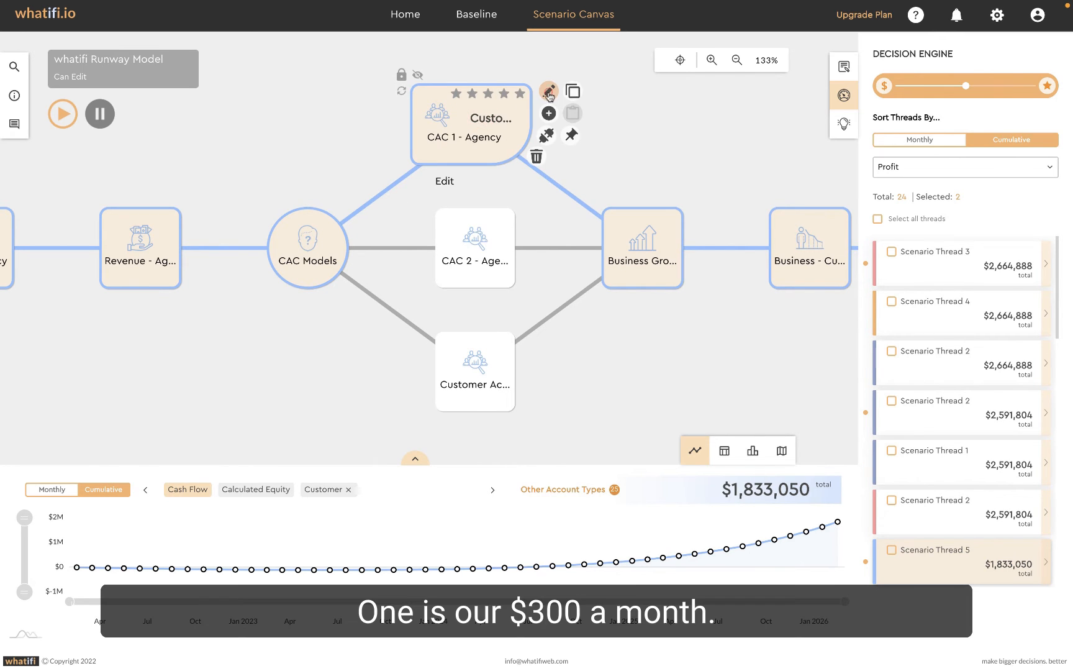
left_click(549, 92)
left_click(840, 67)
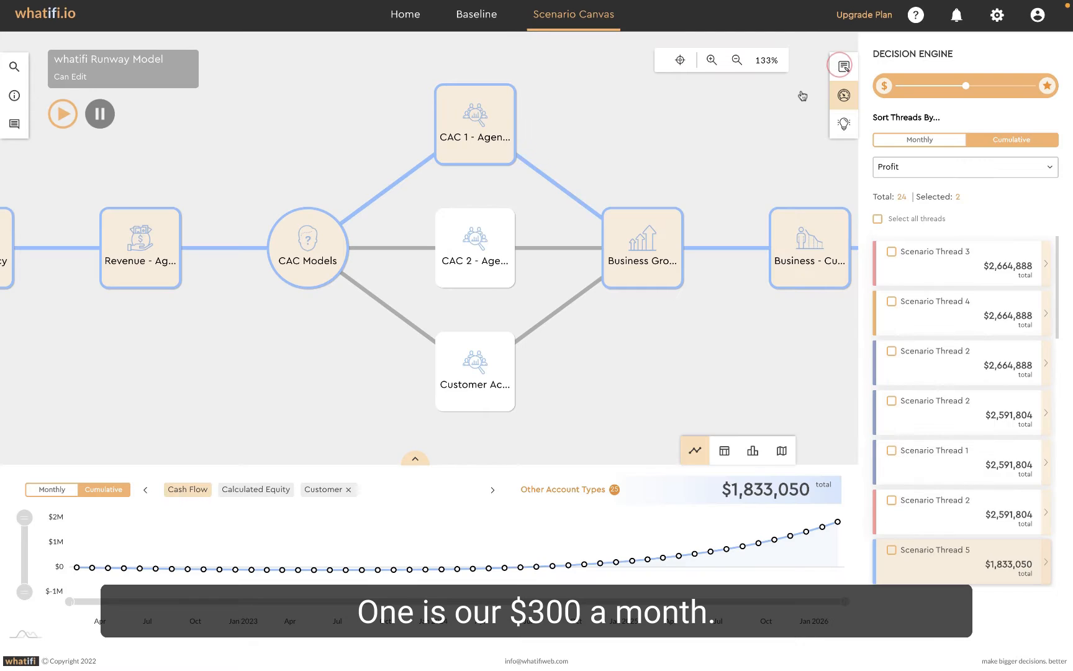
Step: Open the CAC 2 - Agency - Dynamic event and review its interpolated acquisition costs for each specified year
left_click(462, 247)
left_click(547, 214)
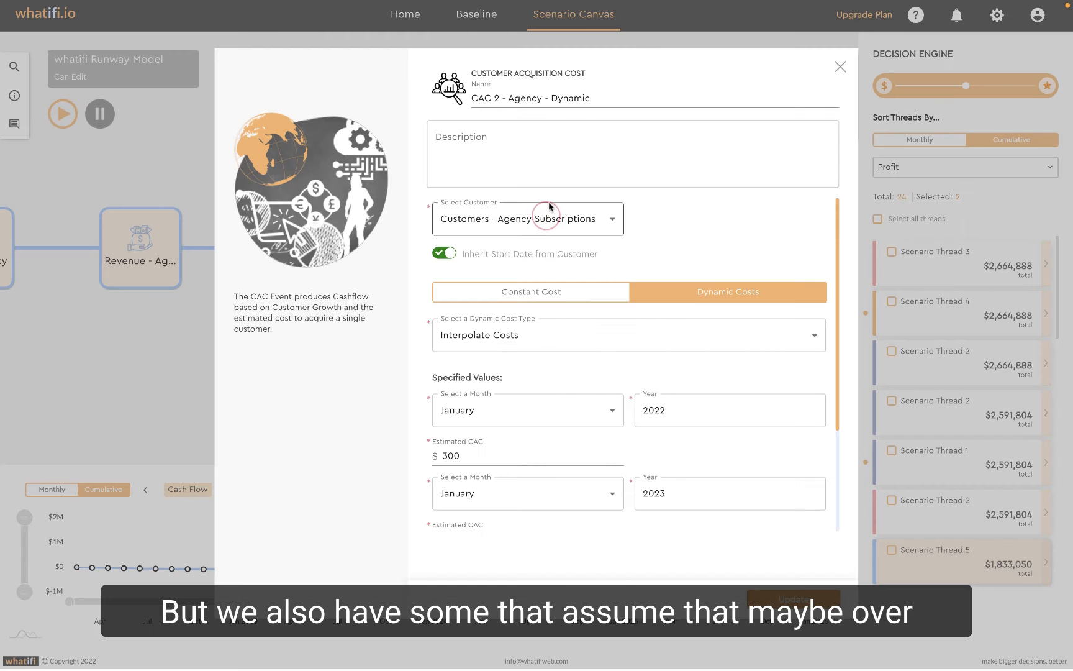
scroll(646, 422, "down", 1)
scroll(632, 411, "down", 1)
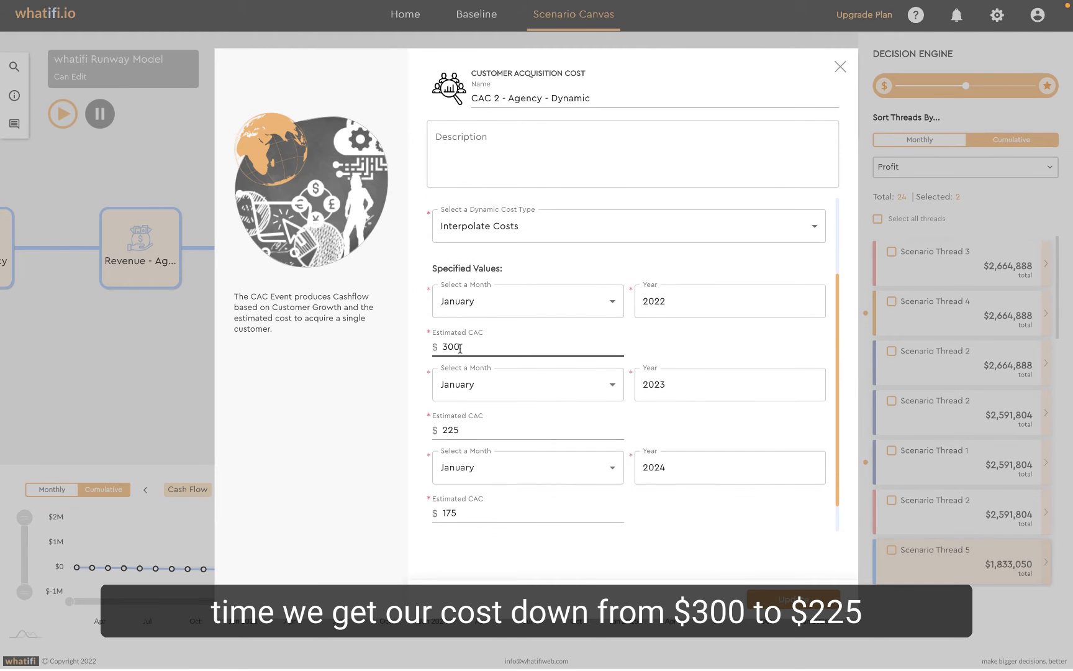
scroll(462, 420, "down", 1)
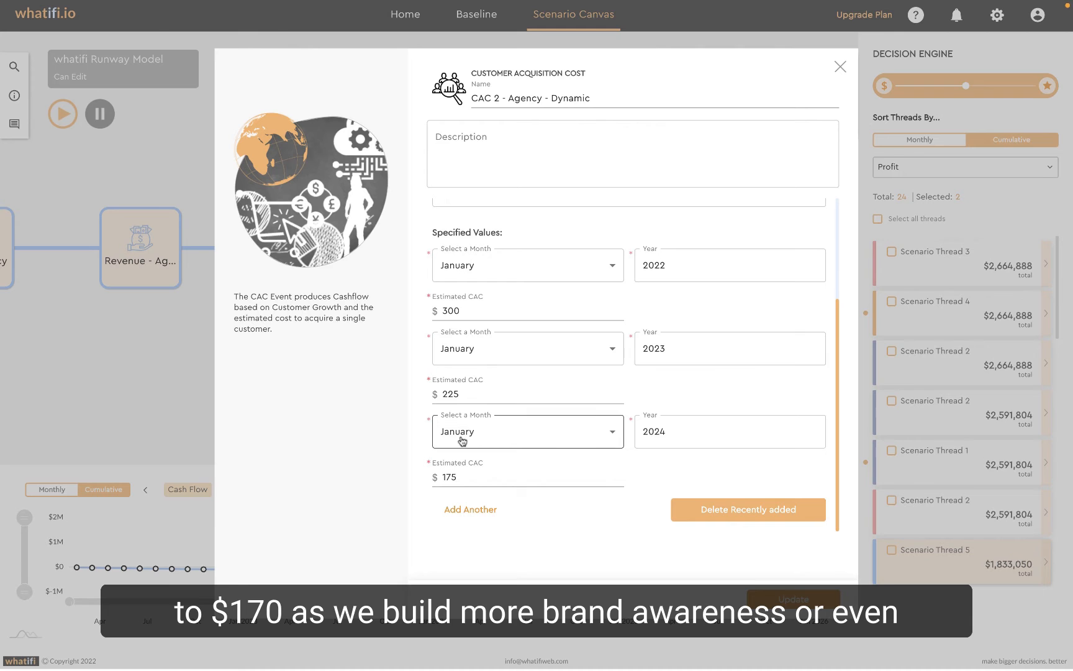
Step: Review the settings of the third event in the CAC Models decision, Customer Acquisition Cost, and close them without changes
left_click(841, 67)
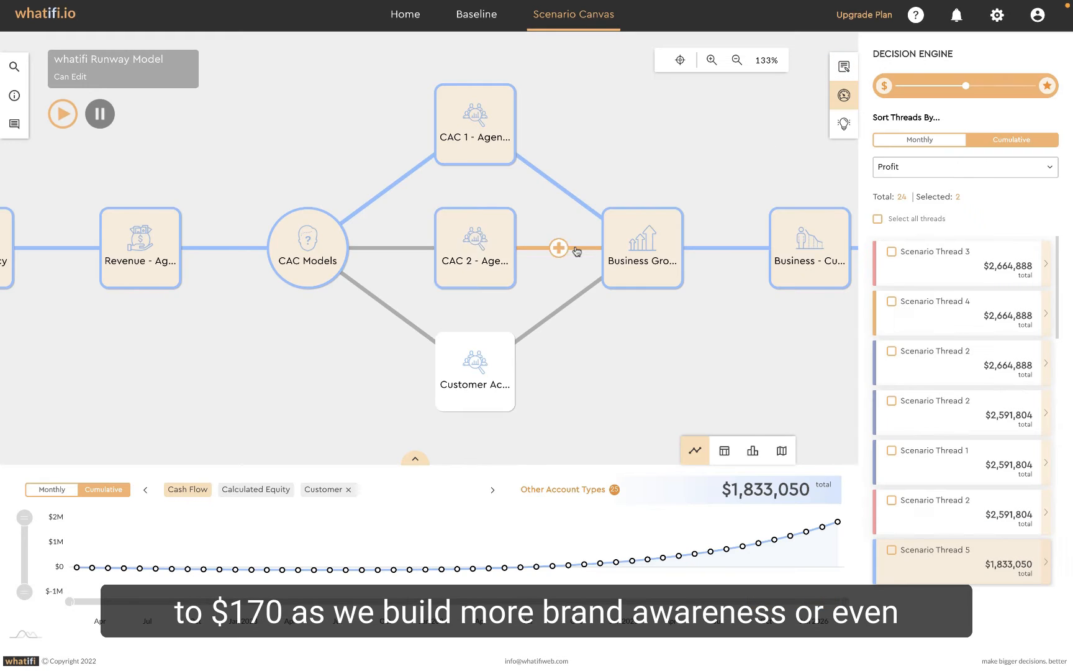
left_click(489, 361)
left_click(546, 339)
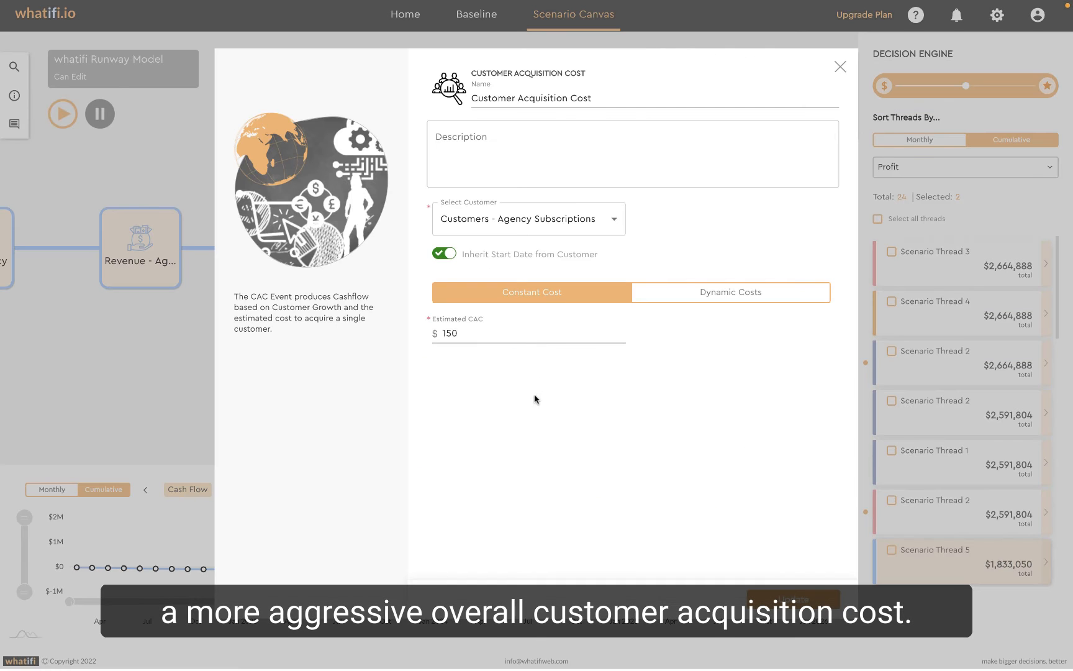
left_click(839, 69)
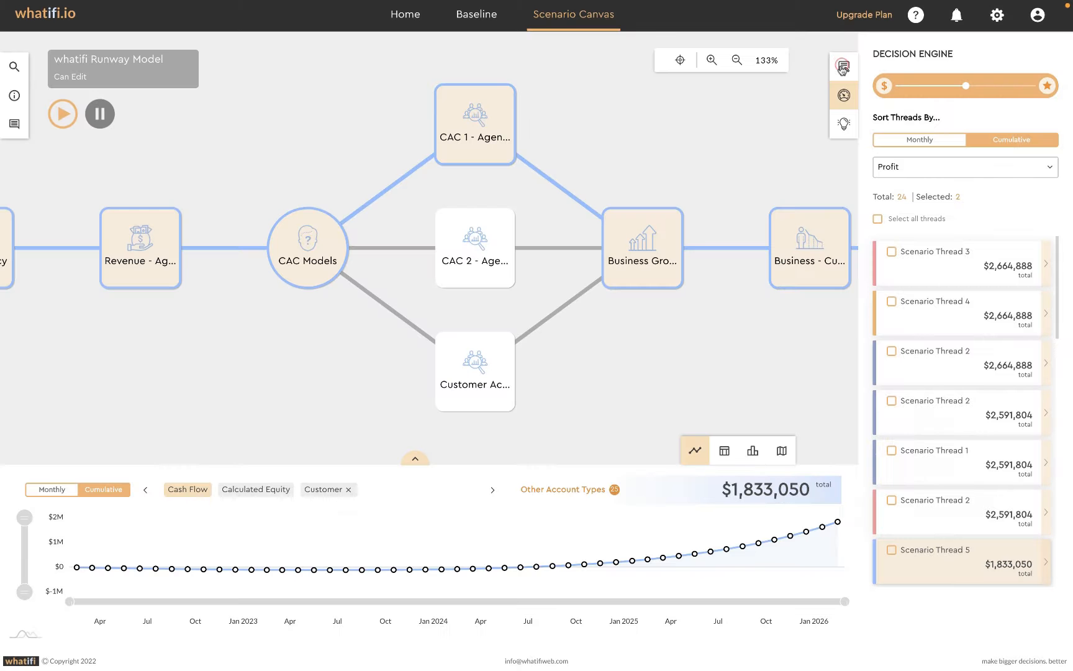
Step: Review the settings of the Jan 2023 Price increase modifier in the Raise Prices decision, and close them without changes
left_click_drag(711, 180, 220, 177)
left_click_drag(1067, 139, 711, 152)
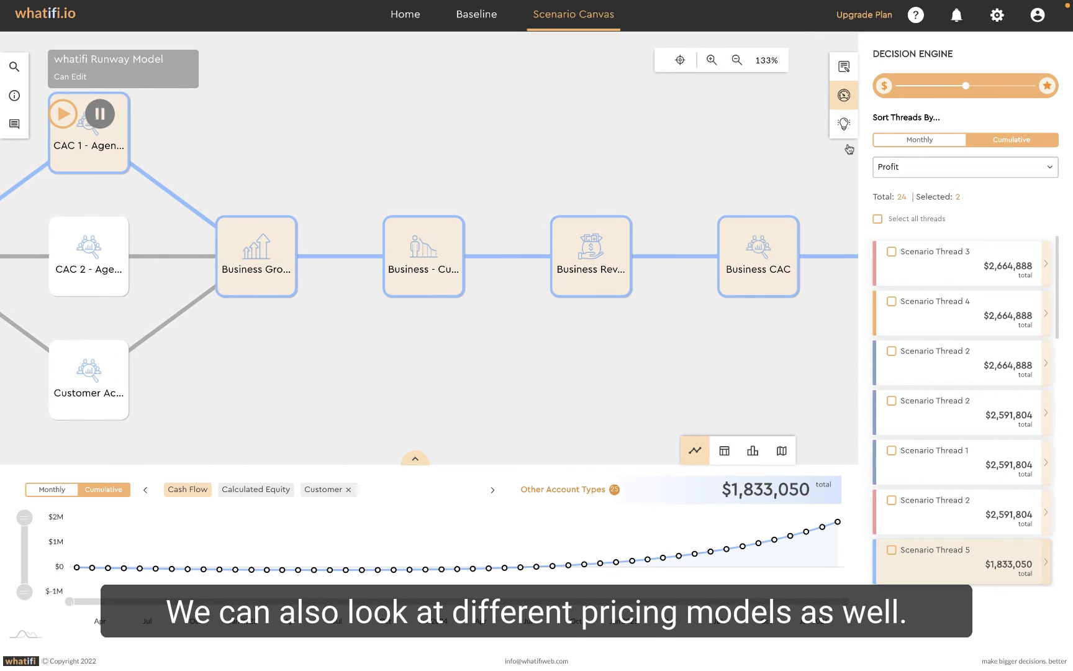
left_click_drag(830, 155, 461, 154)
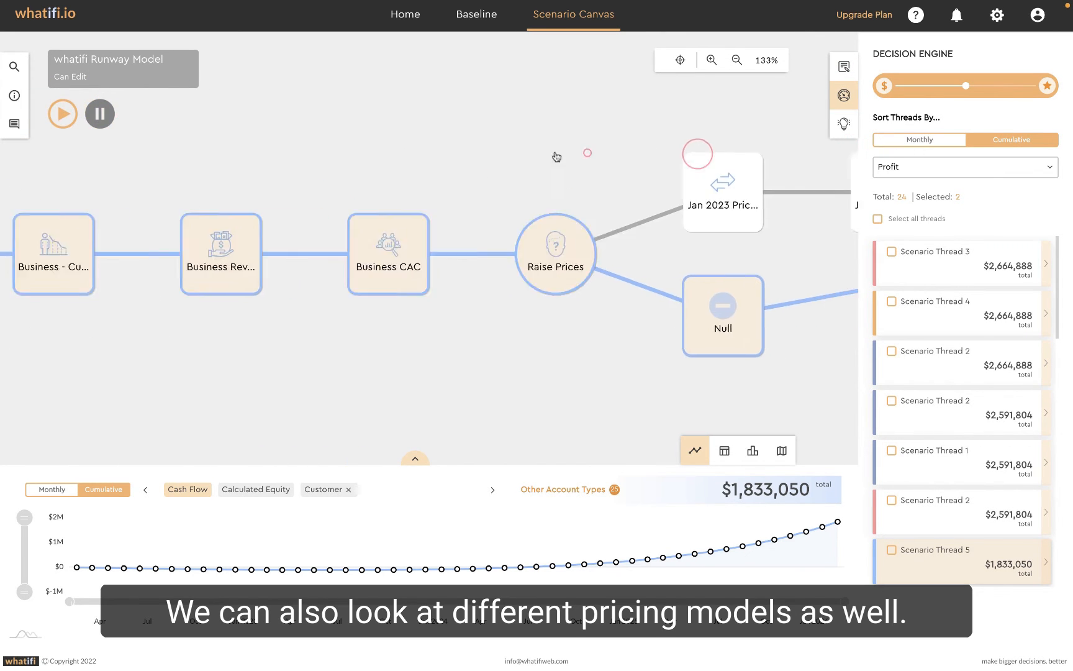
left_click_drag(693, 151, 404, 133)
left_click_drag(526, 129, 414, 275)
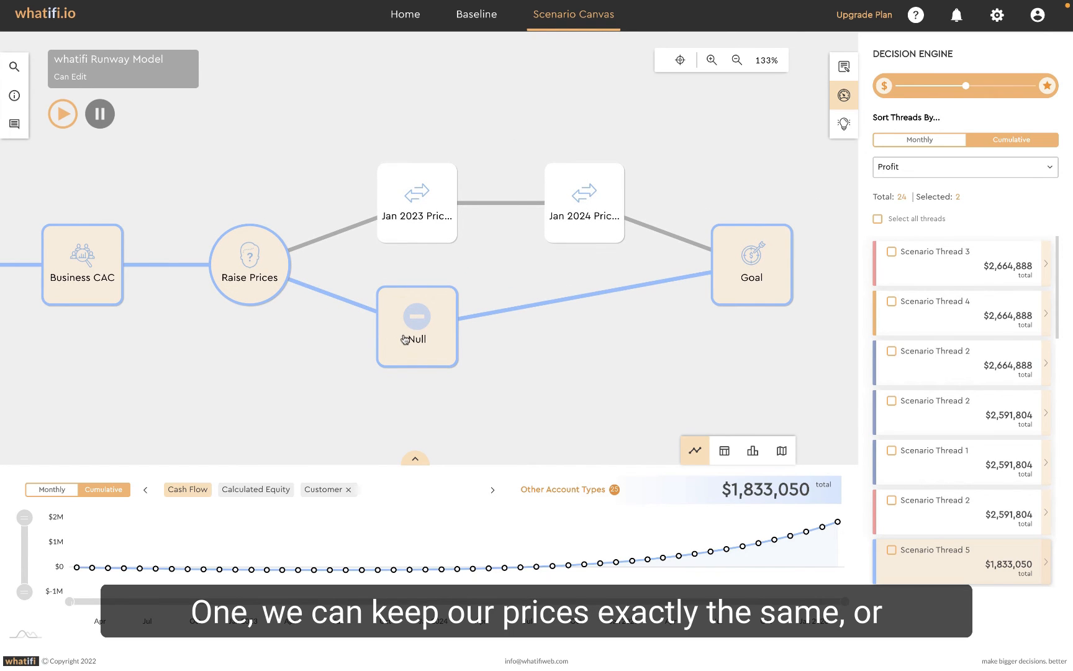
left_click(422, 216)
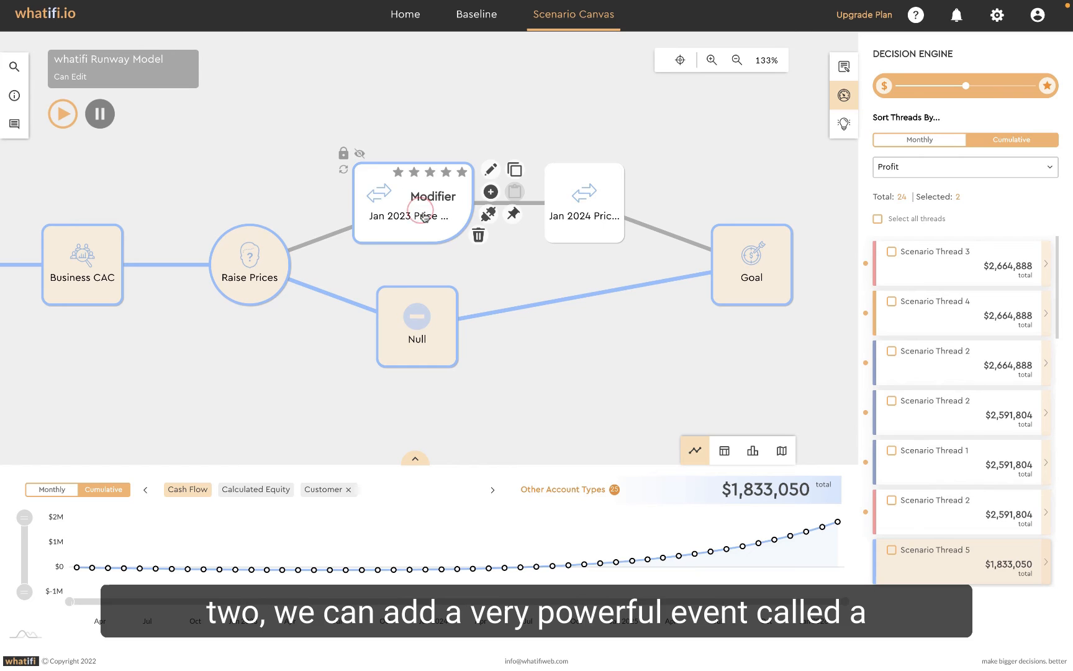
left_click(491, 170)
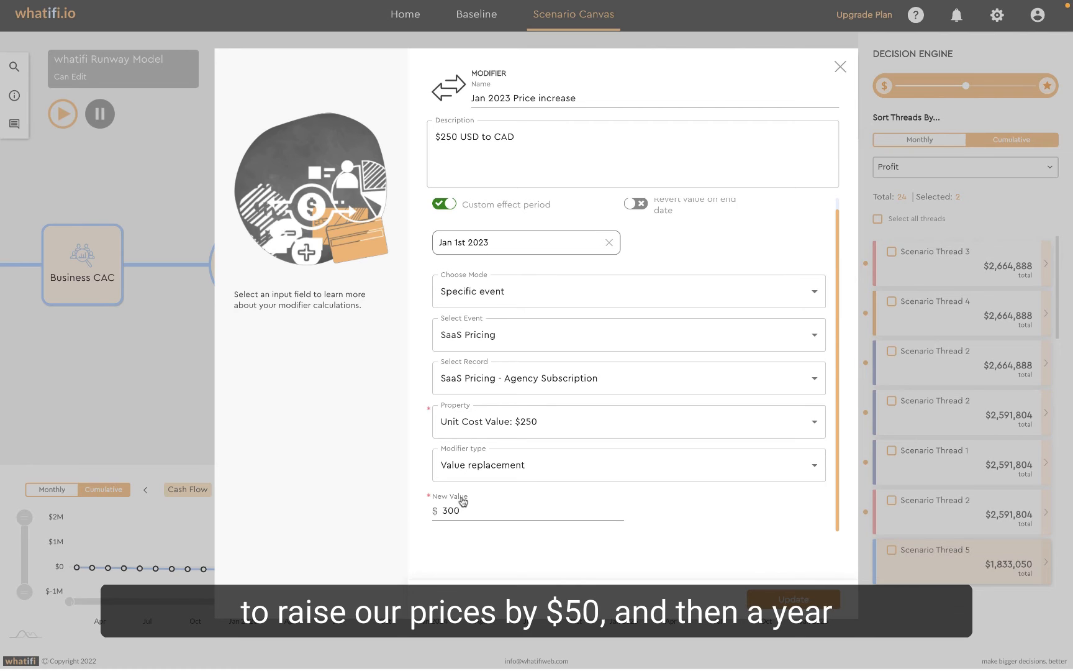
left_click(839, 65)
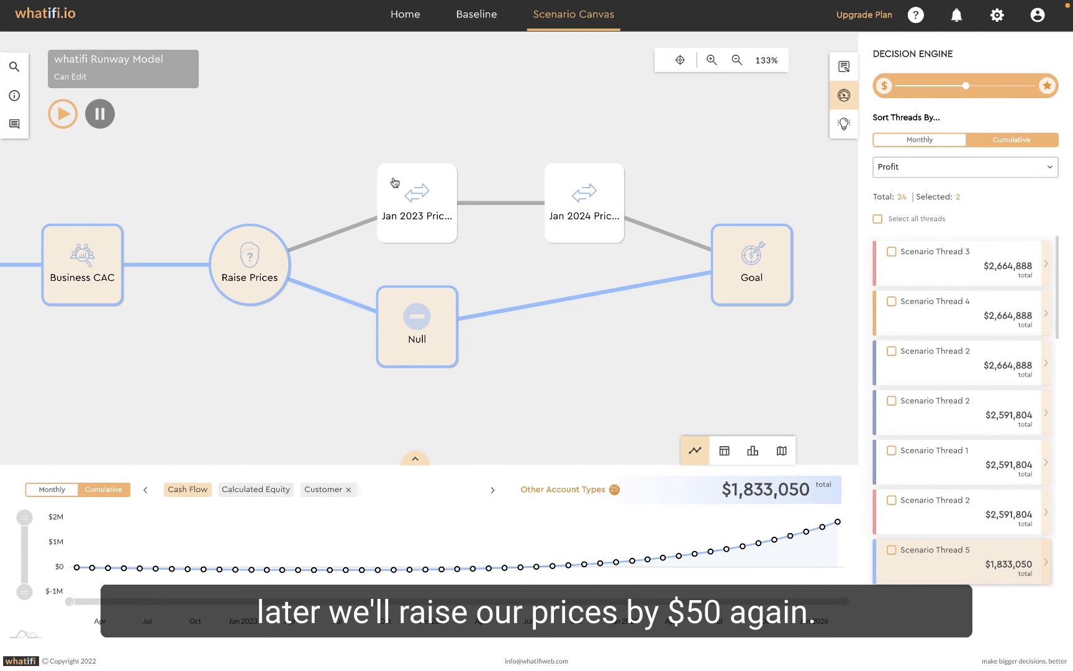
Step: Sort the scenario threads by monthly profit and select Scenario Thread 3 to highlight its path on the canvas
left_click_drag(304, 169, 463, 174)
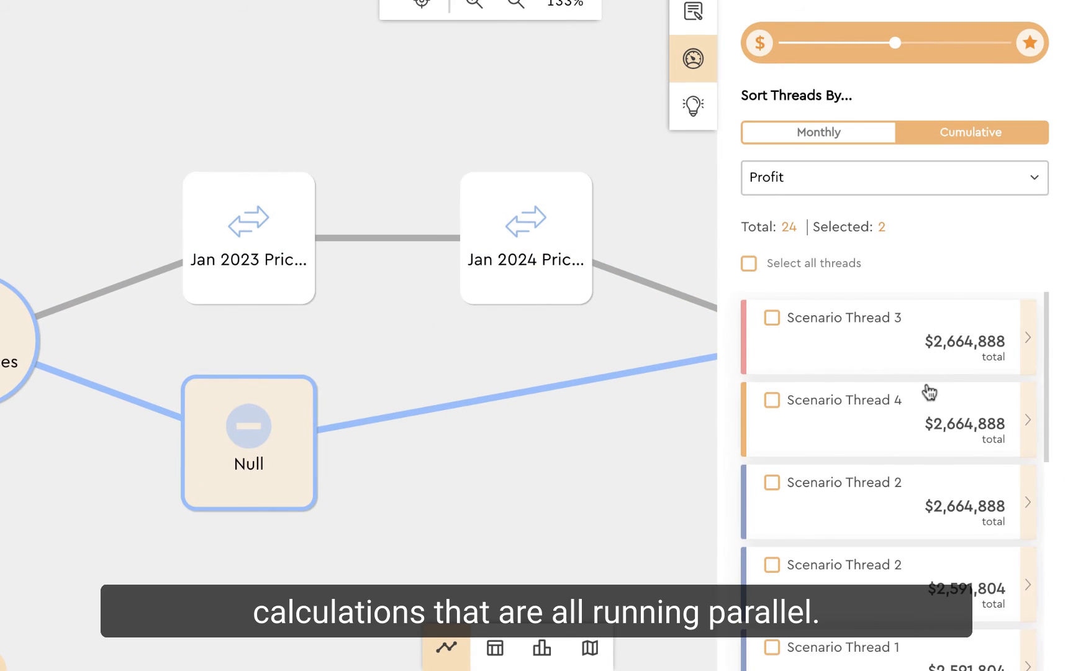
left_click(992, 182)
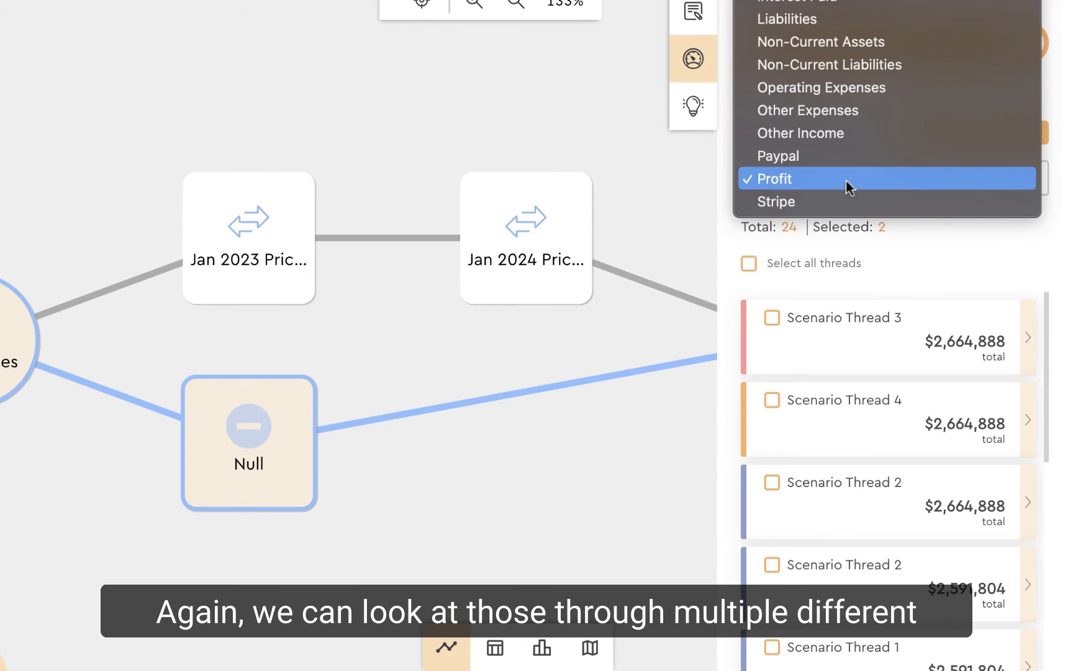
left_click(941, 264)
left_click(797, 141)
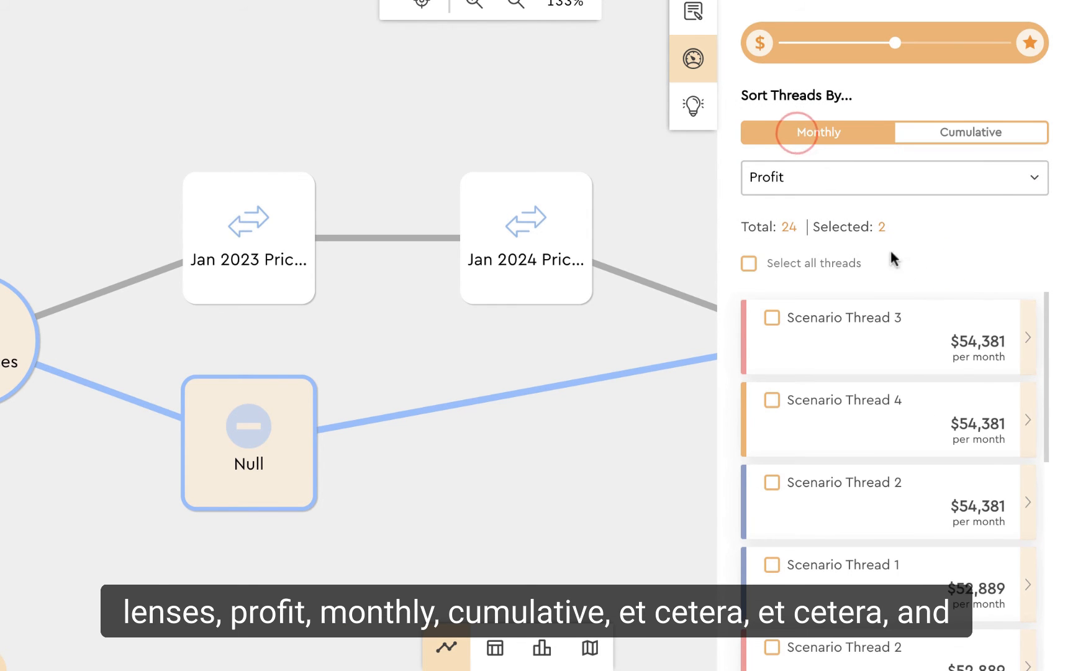
left_click(847, 337)
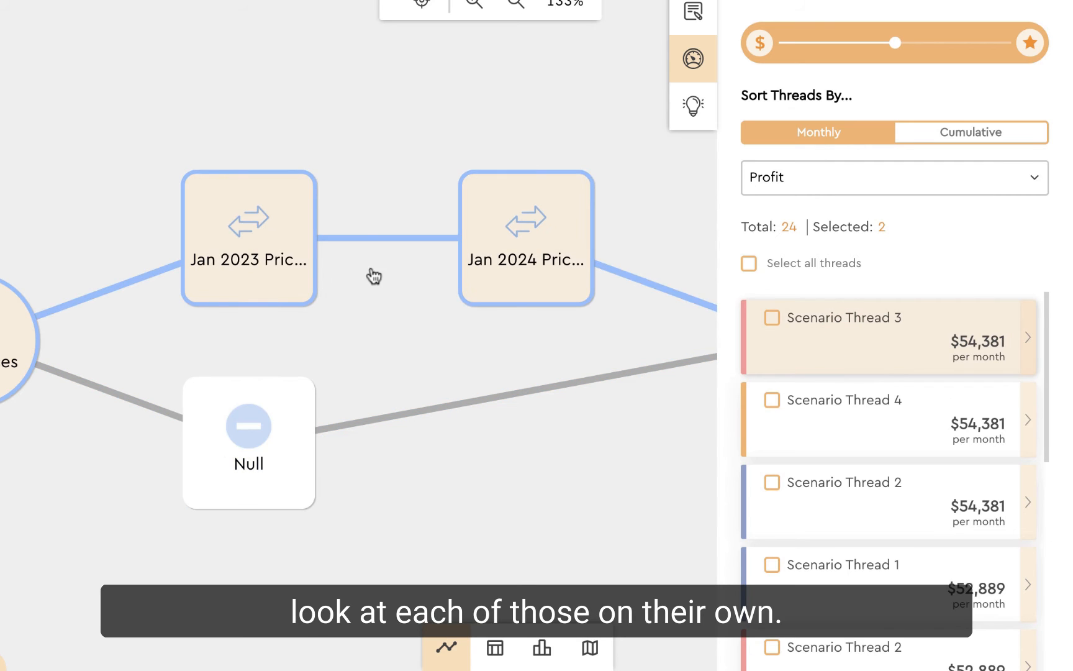
Step: Lock the Short Term Co-op event in the Co-op Student Decision to commit to that staffing branch
scroll(126, 226, "down", 10)
left_click_drag(22, 269, 150, 474)
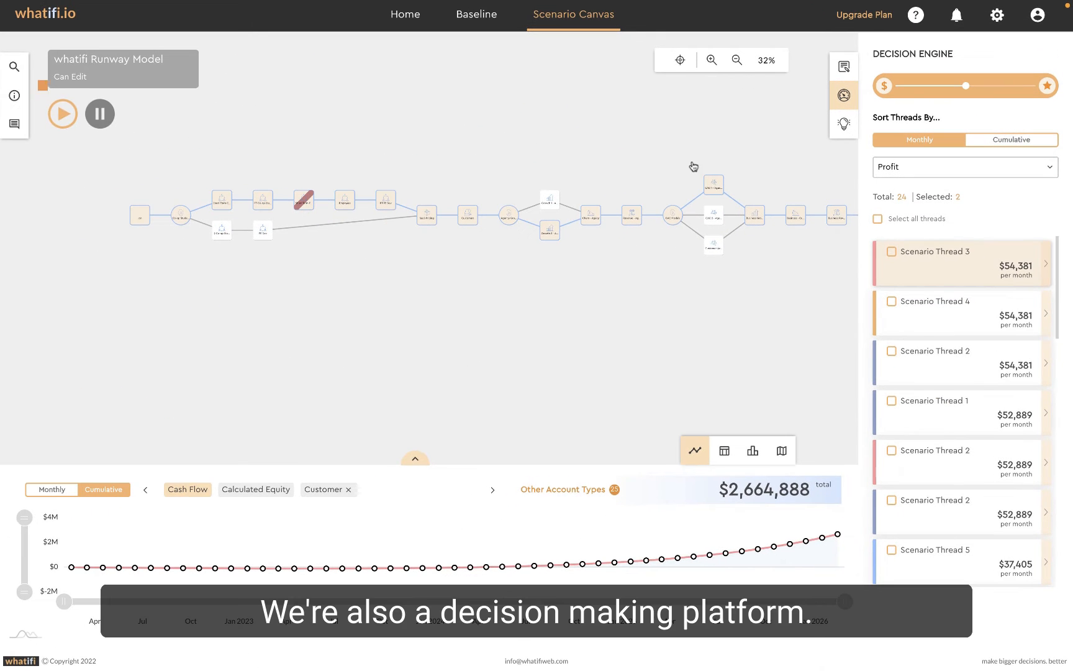
left_click(658, 46)
left_click(713, 62)
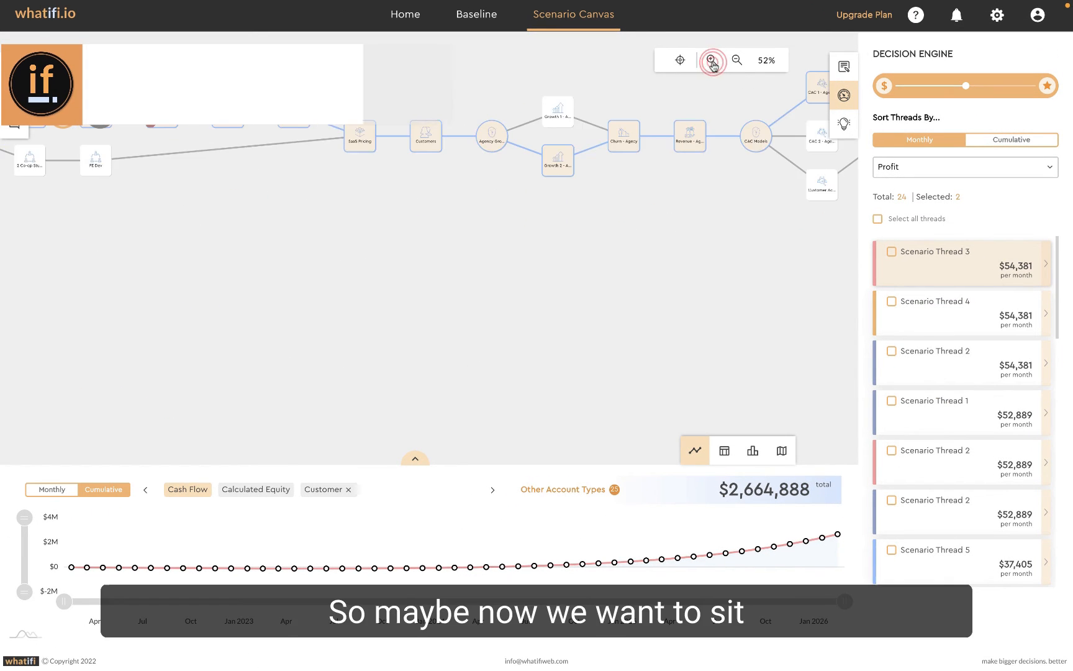
left_click_drag(285, 249, 587, 339)
left_click_drag(436, 288, 520, 309)
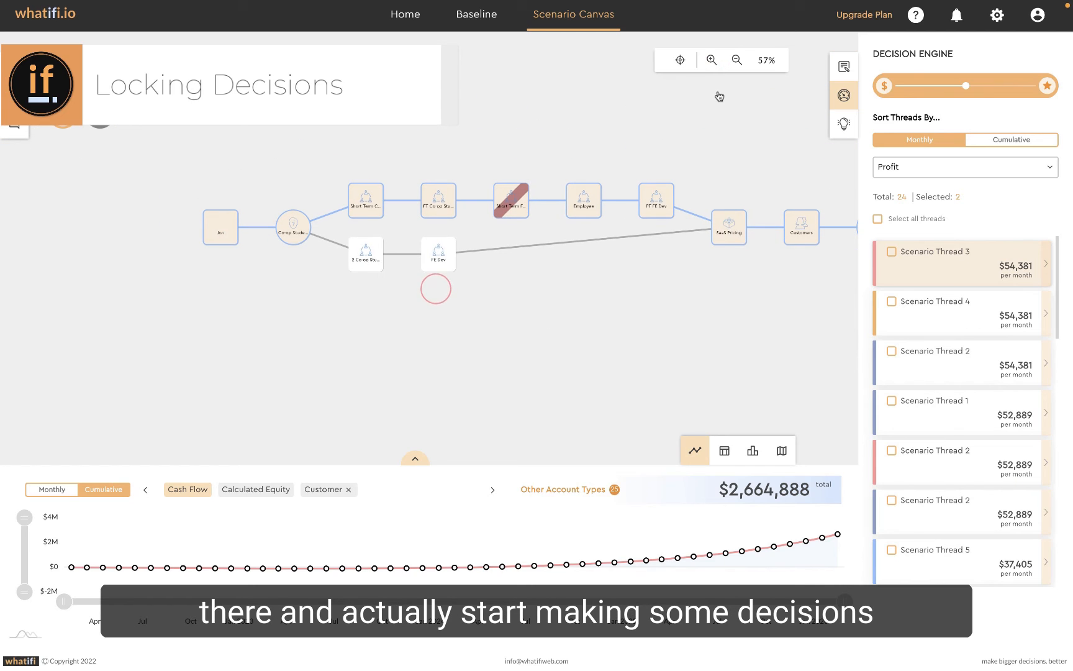
left_click(712, 60)
left_click(712, 60)
left_click_drag(503, 249, 531, 314)
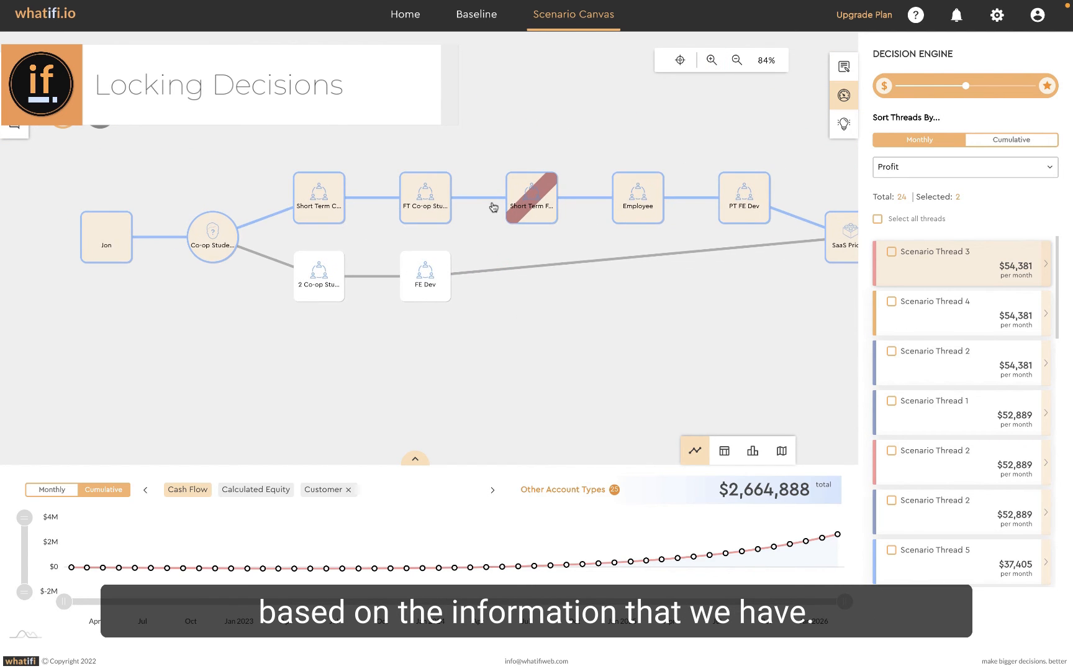
left_click_drag(398, 139, 408, 192)
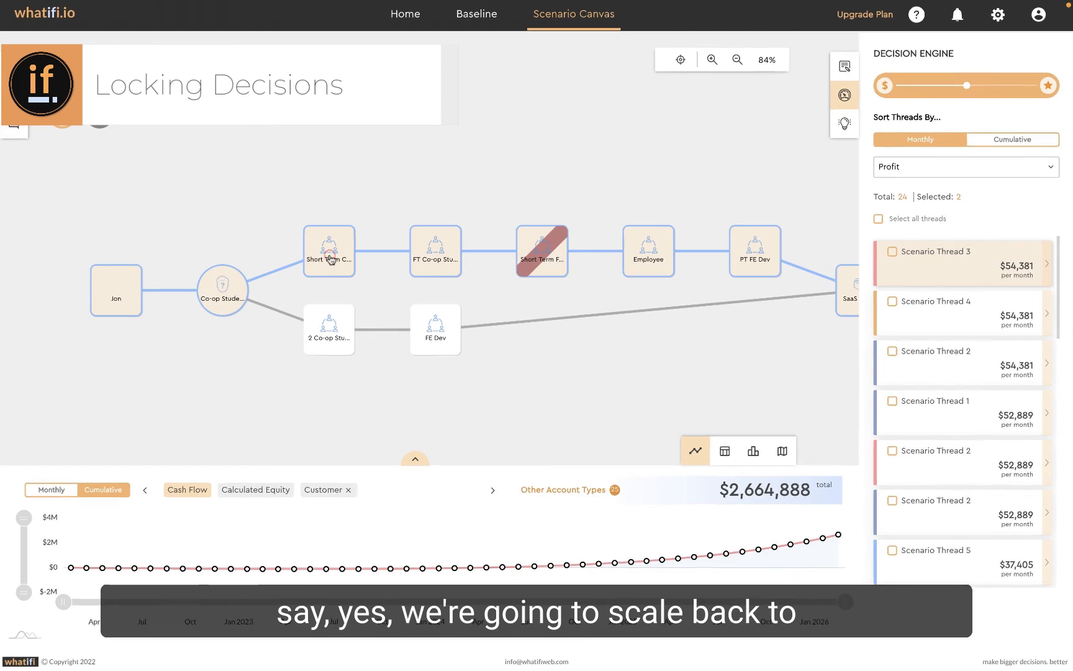
mouse_move(329, 256)
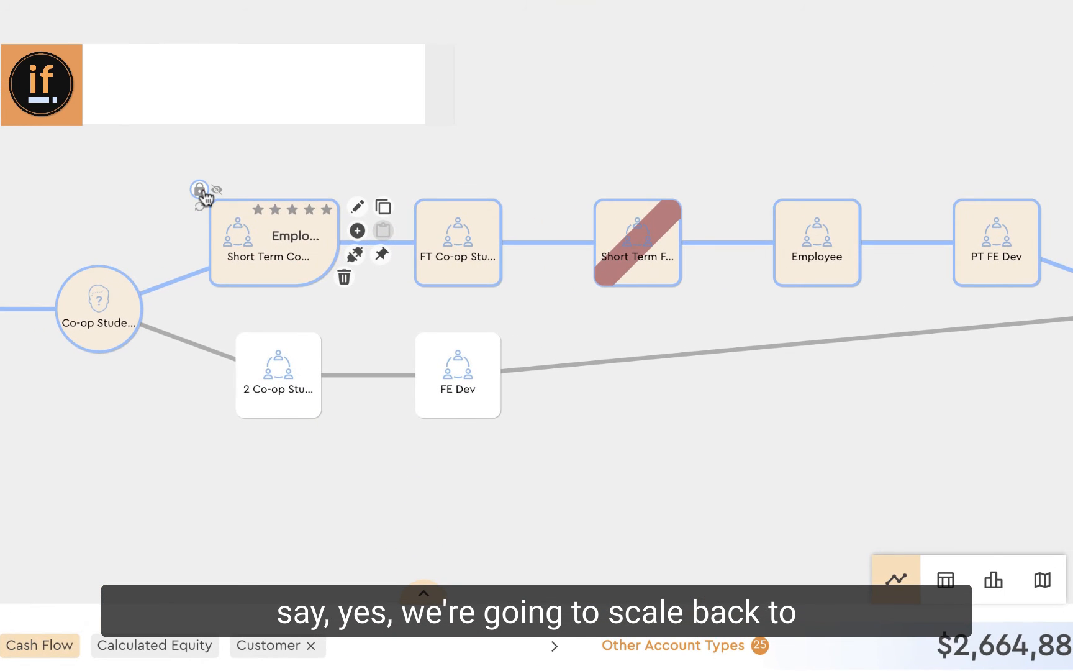
left_click(200, 190)
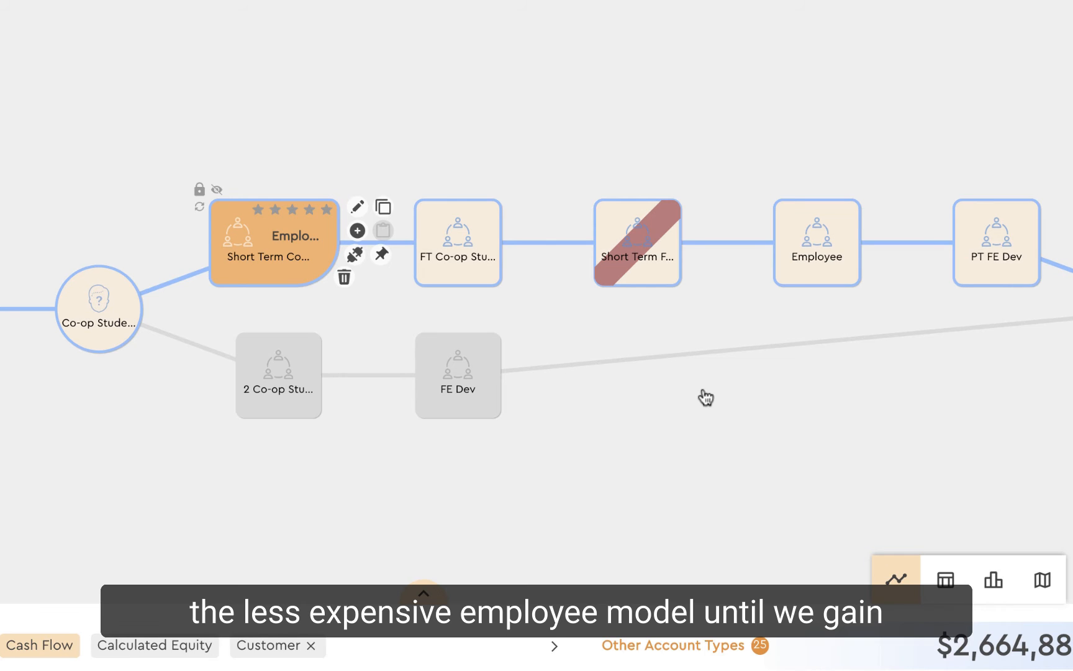
Step: Lock the CAC 2 - Agency - Dynamic event as the chosen branch of the CAC Models decision
left_click_drag(1020, 387, 159, 348)
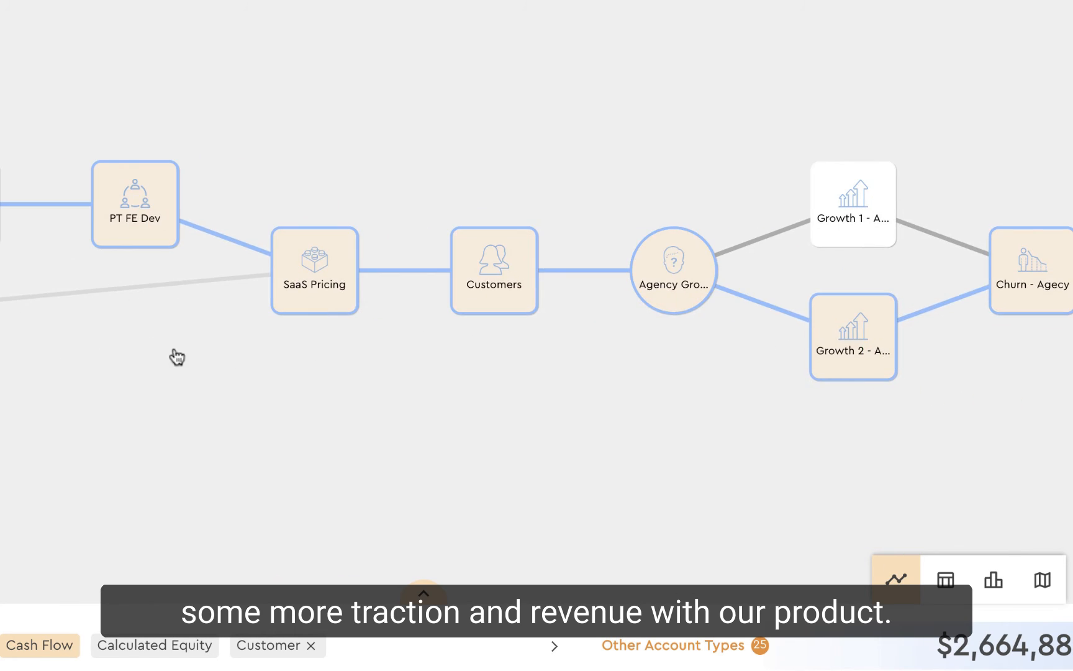
left_click_drag(588, 374, 175, 371)
left_click_drag(749, 370, 149, 366)
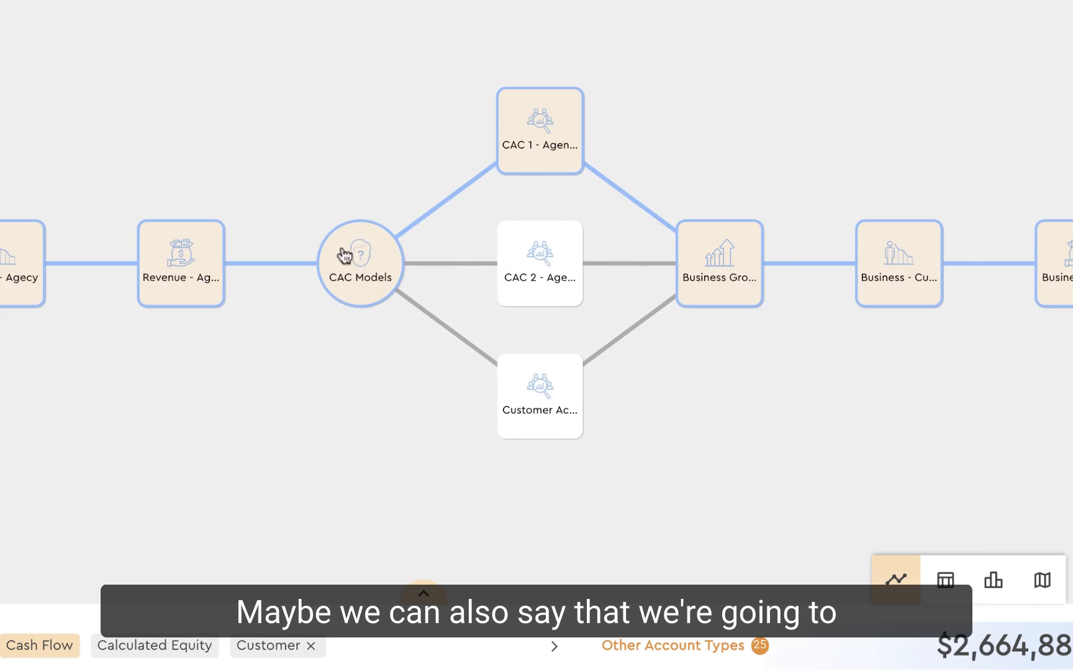
left_click(552, 267)
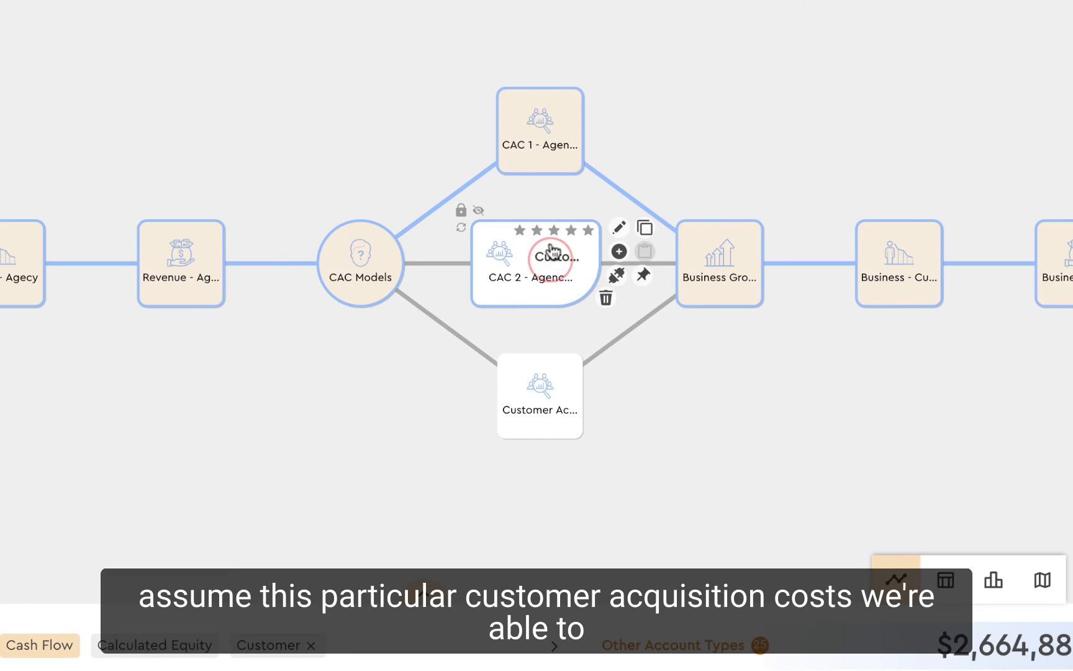
left_click(461, 211)
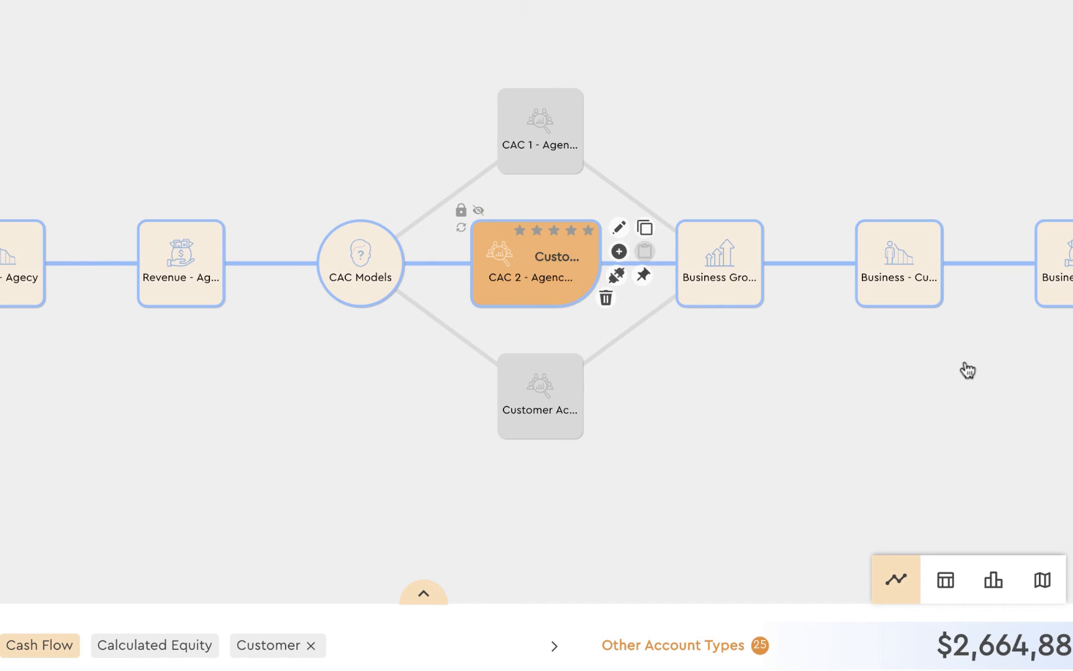
Step: Lock the Jan 2023 Price increase modifier as the chosen branch of the Raise Prices decision
left_click_drag(948, 364, 352, 388)
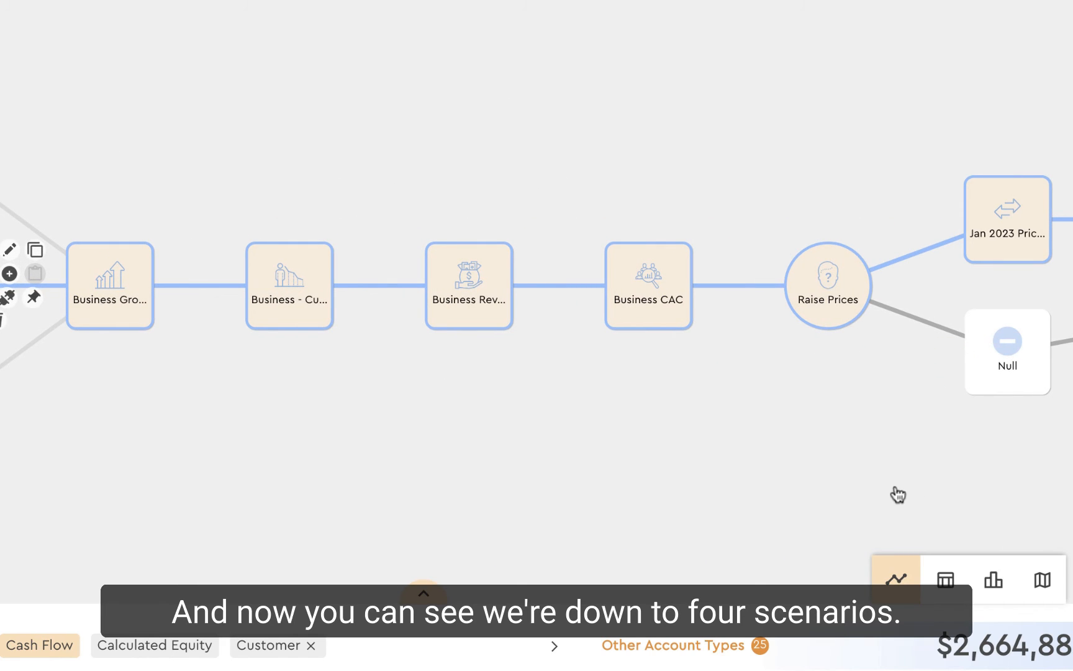
left_click_drag(898, 495, 649, 509)
left_click(748, 239)
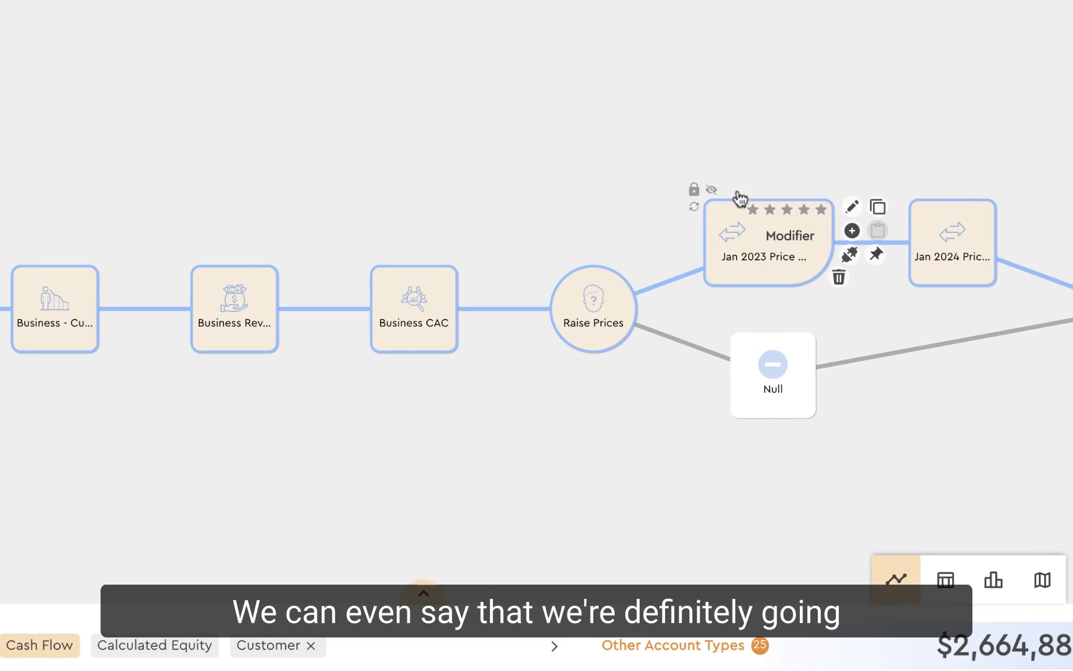
left_click(694, 189)
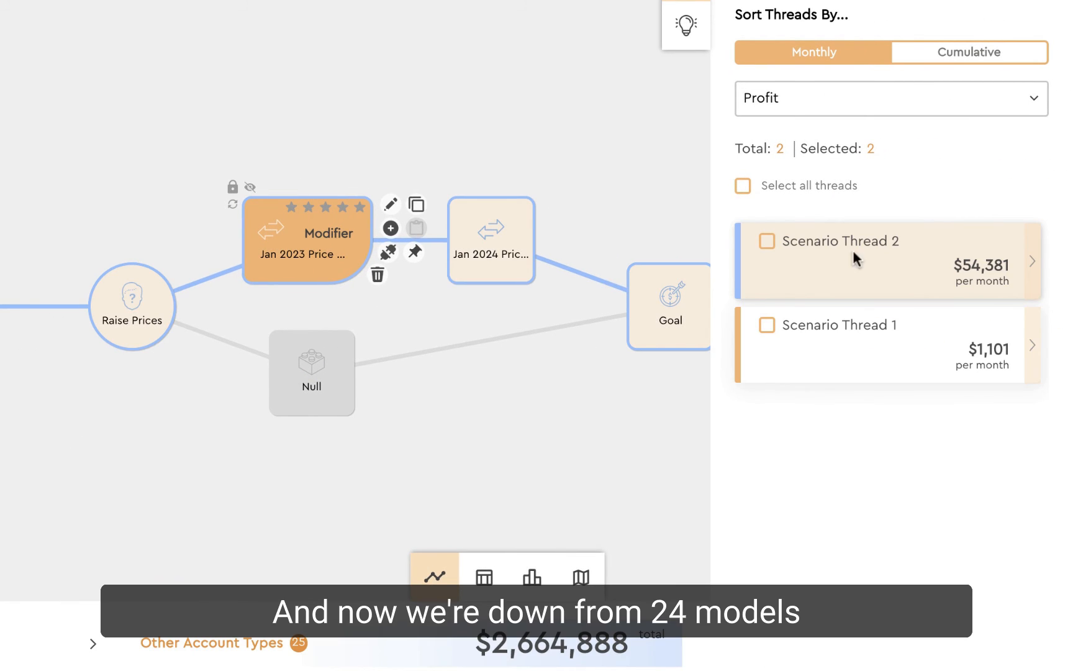
Step: Open the step-by-step details of Scenario Thread 2 and set its view to Cumulative Mode
left_click_drag(0, 374, 422, 376)
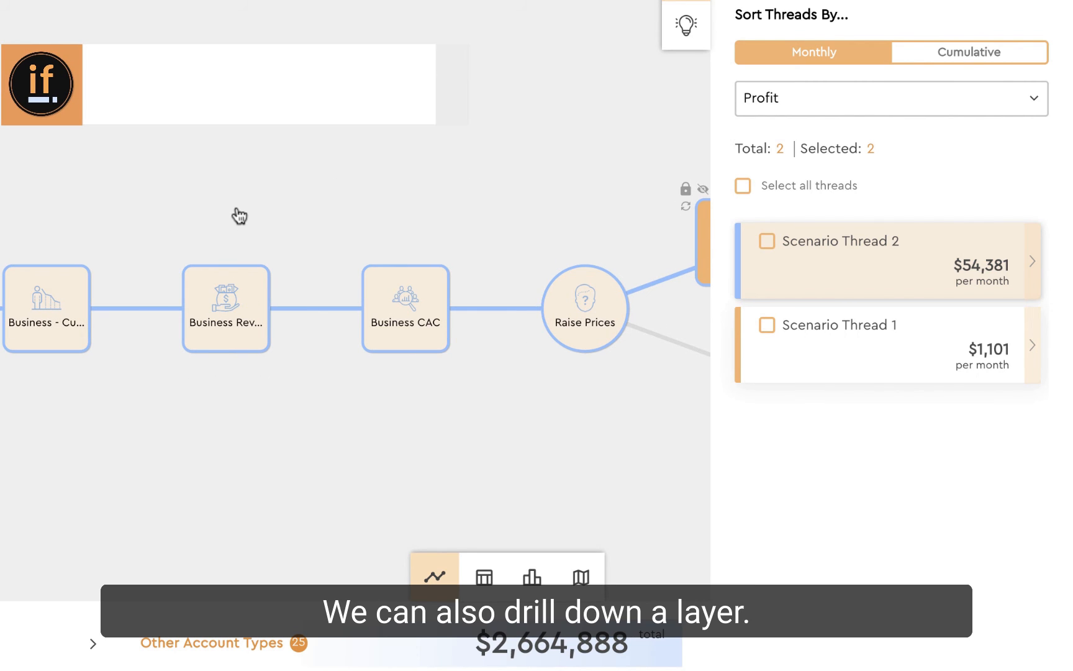
left_click(1036, 266)
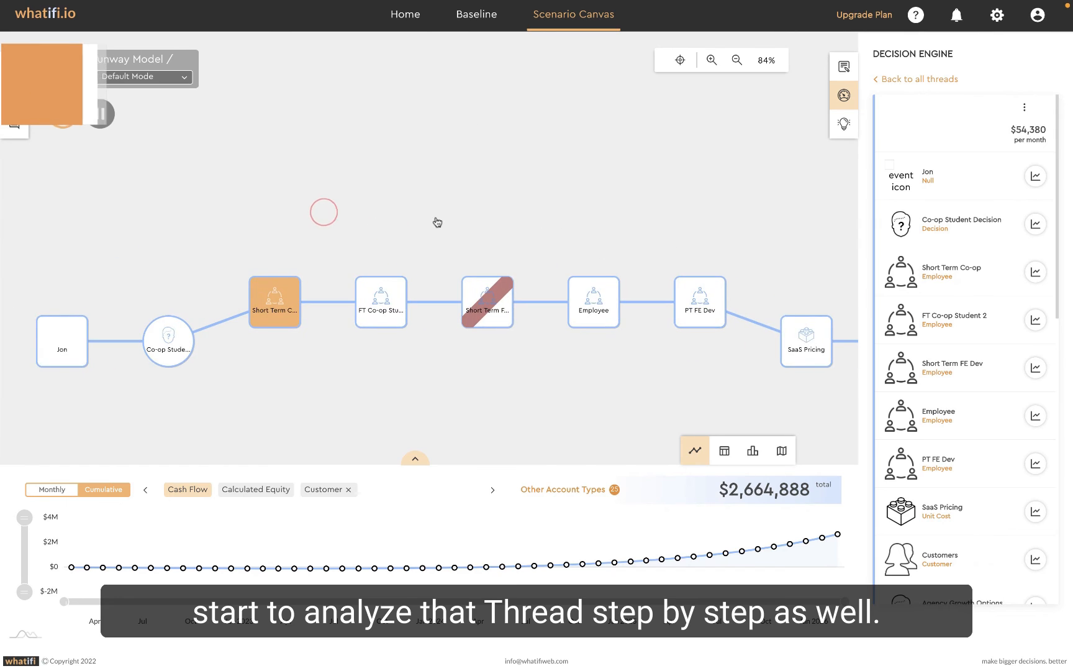
left_click(185, 79)
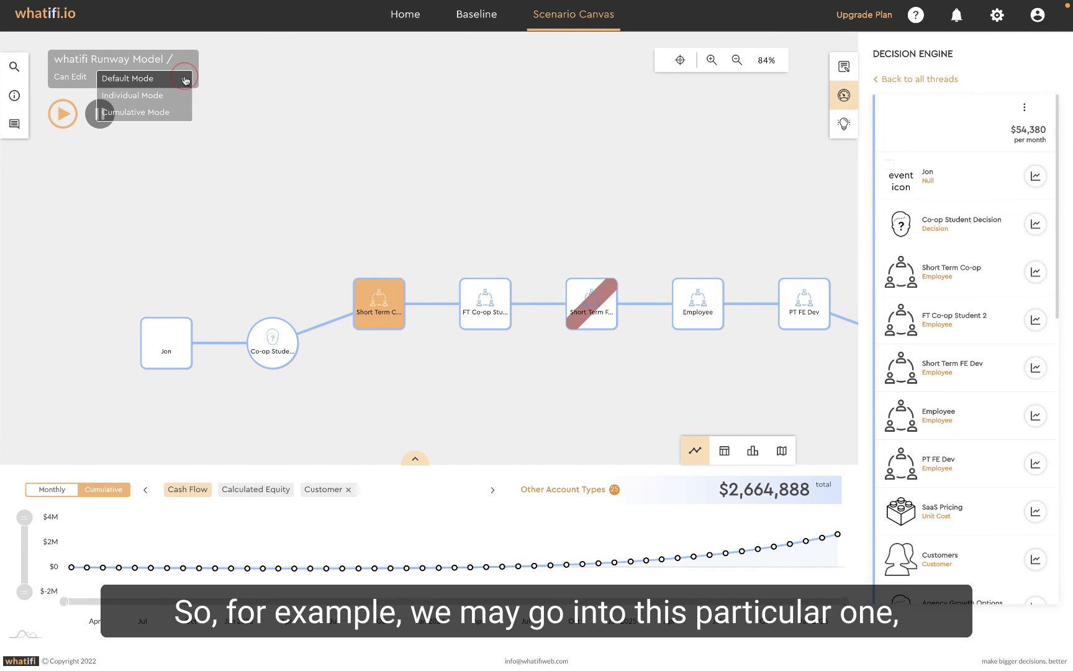
left_click(148, 115)
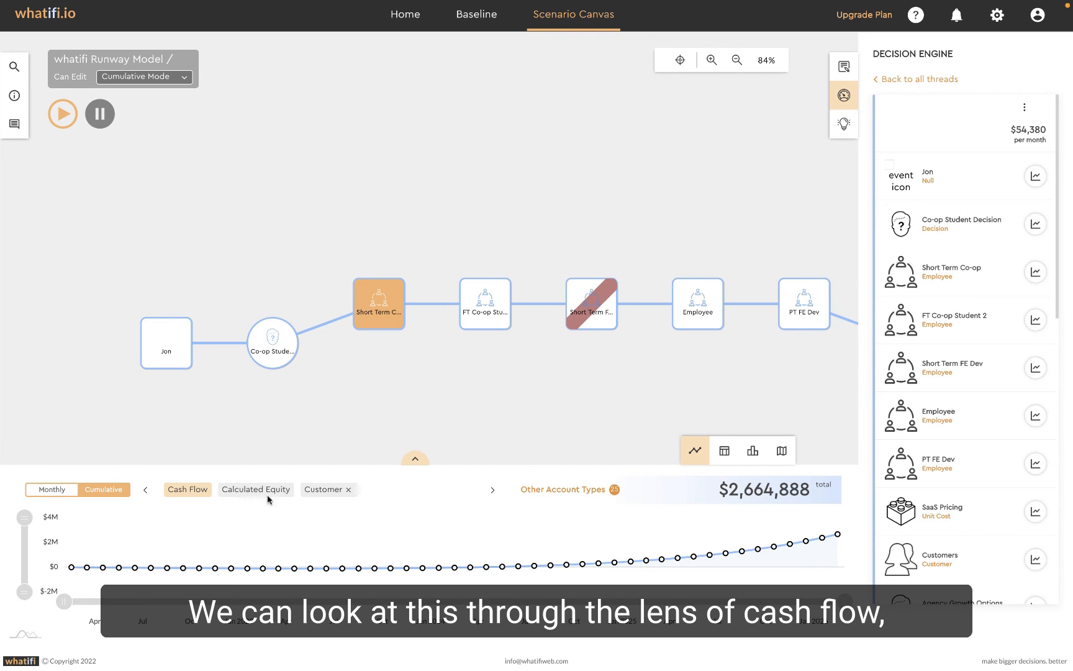
Step: Step through the thread's events from the first one to PT FE Dev to examine their cumulative cash flow, and switch the chart to monthly
left_click(177, 351)
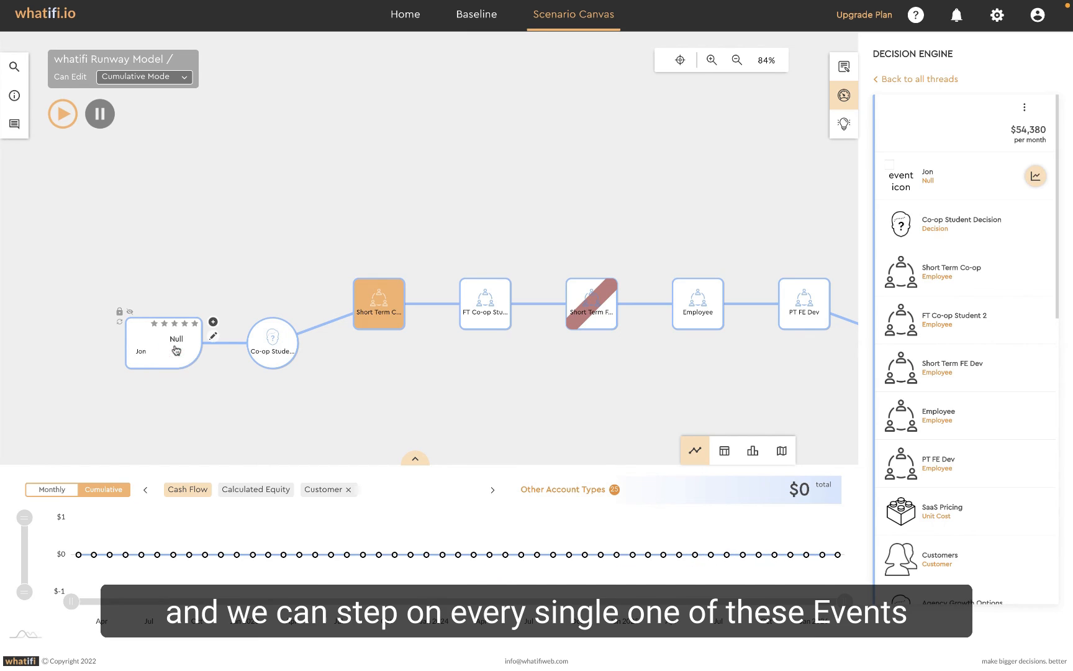
left_click(276, 348)
left_click(395, 307)
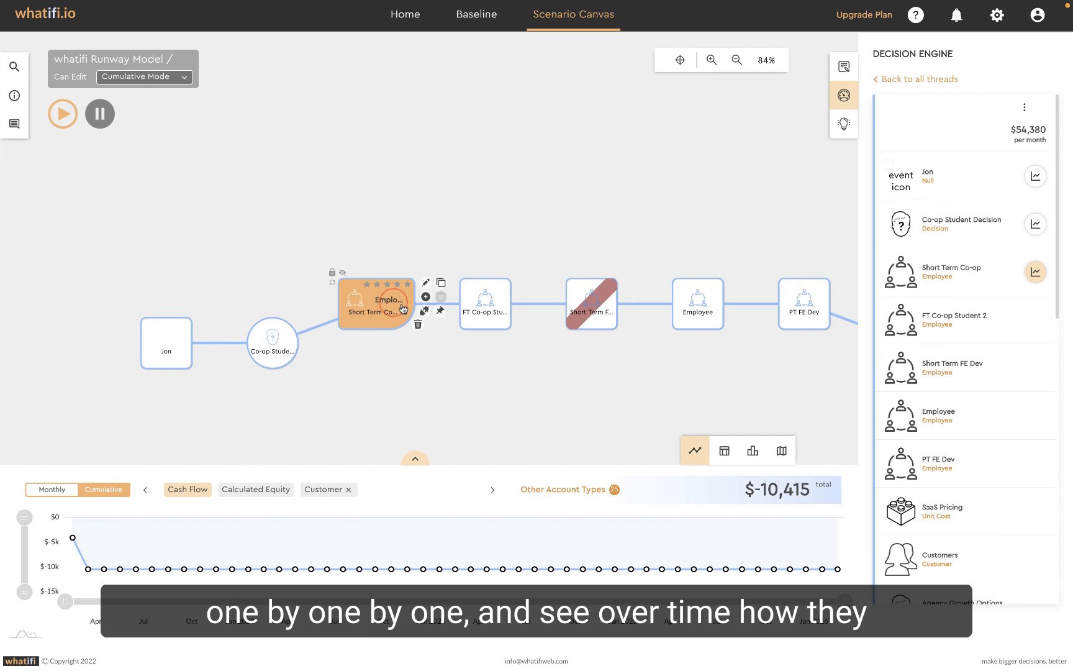
left_click(467, 296)
left_click(589, 303)
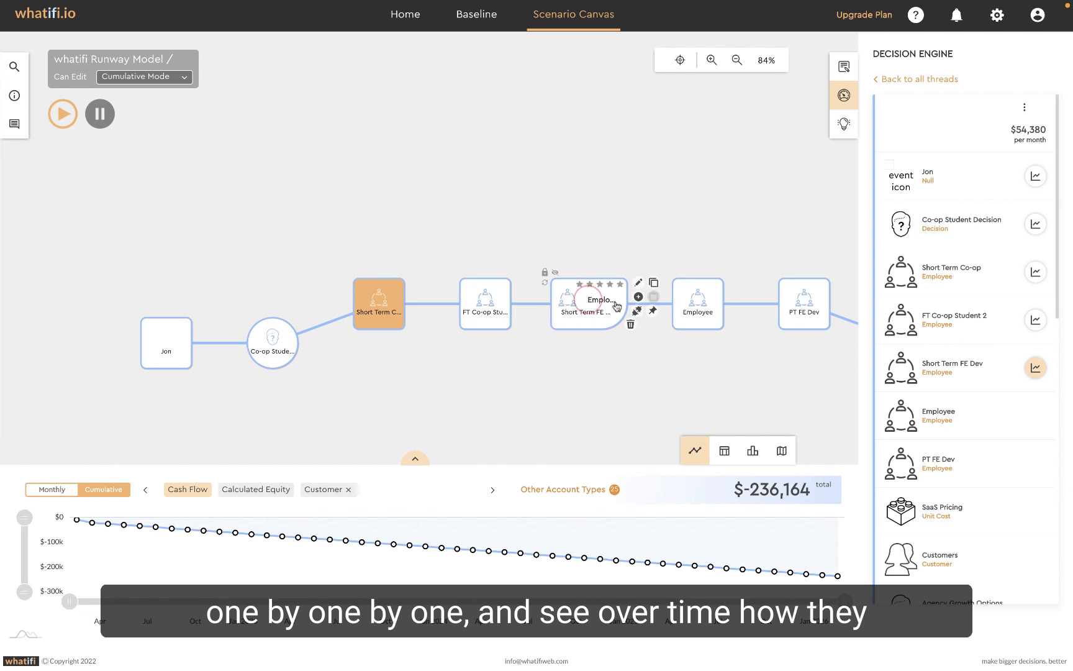
left_click(705, 304)
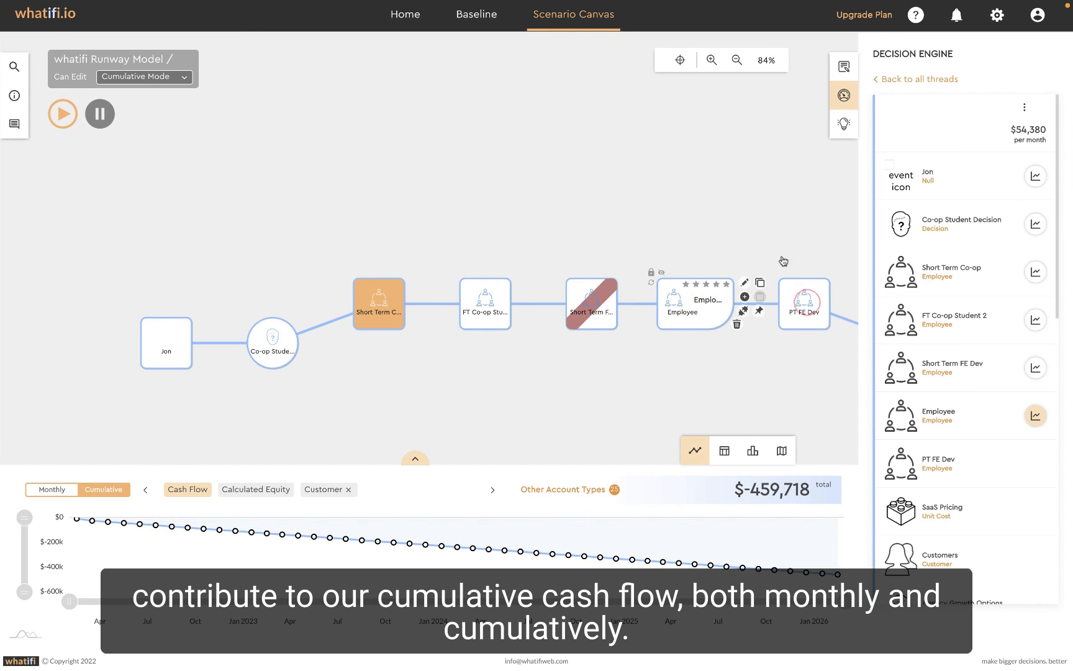
left_click(808, 306)
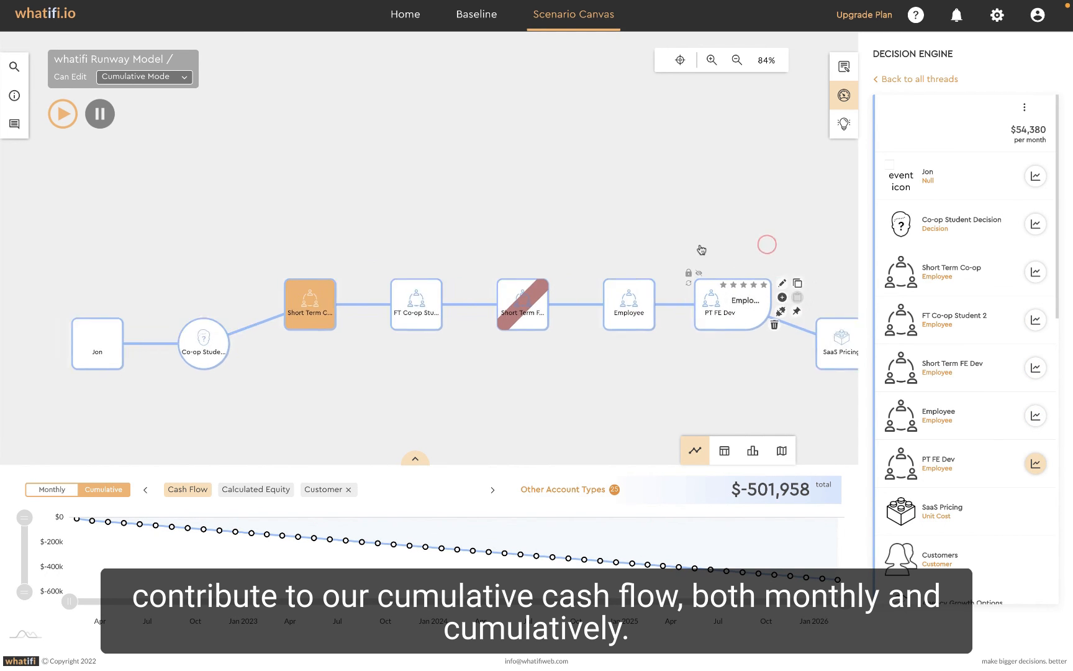
left_click(51, 490)
left_click_drag(185, 362, 333, 383)
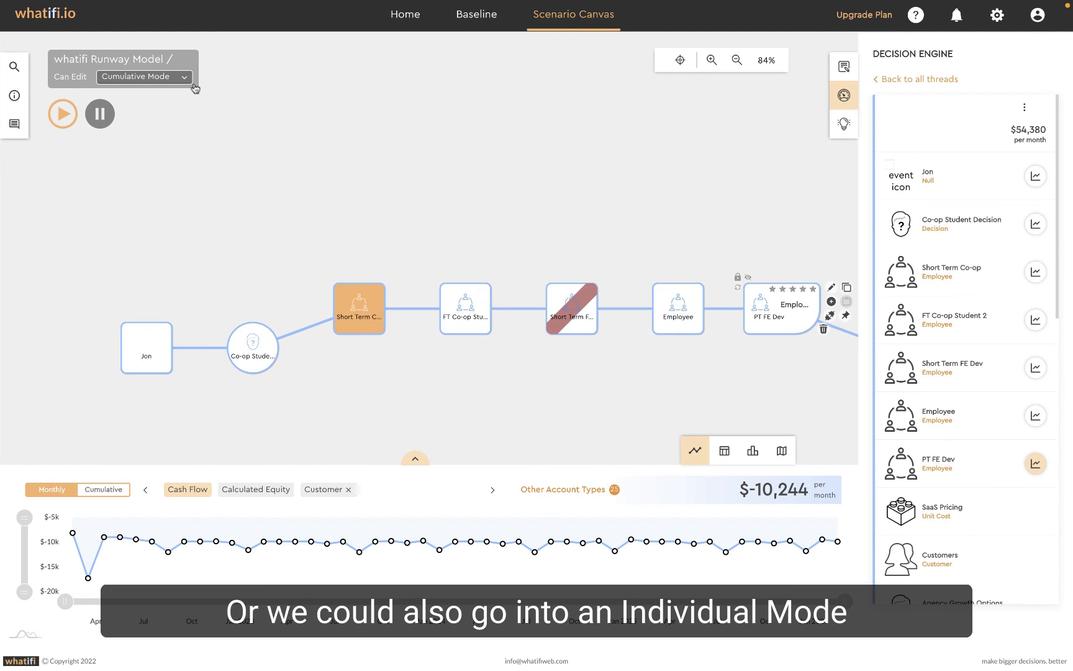